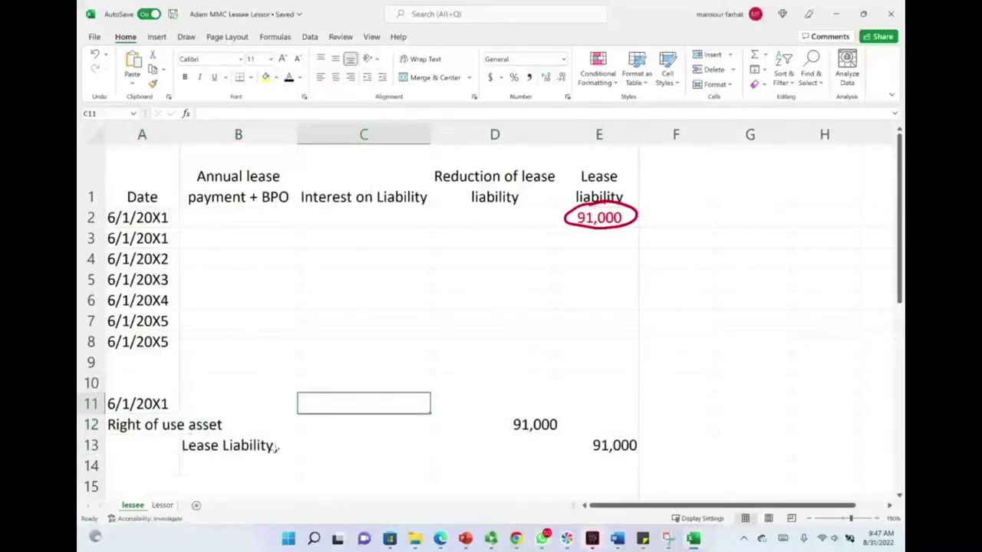
- Tick the 91,000 lease liability credit and link it to the opening journal entry
click(231, 424)
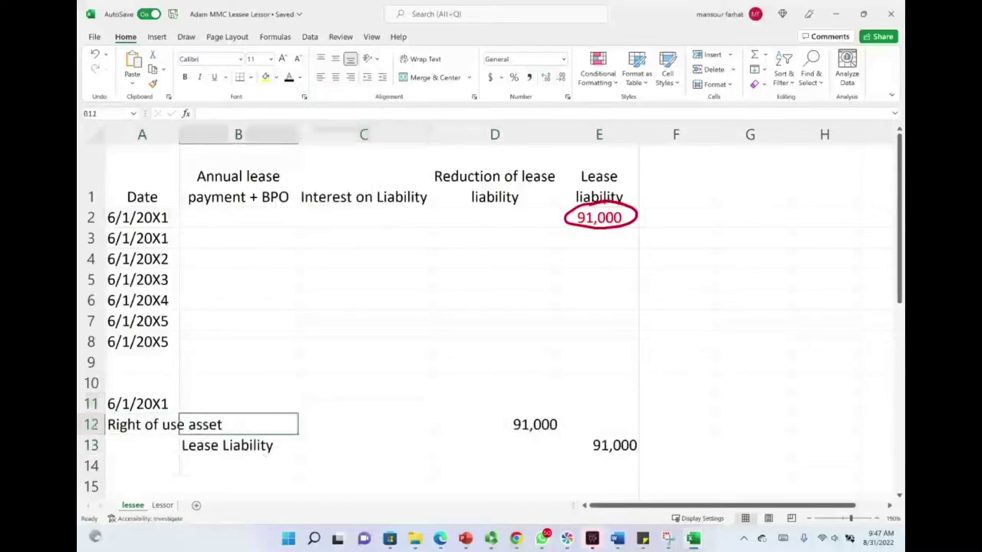
drag(656, 434, 693, 419)
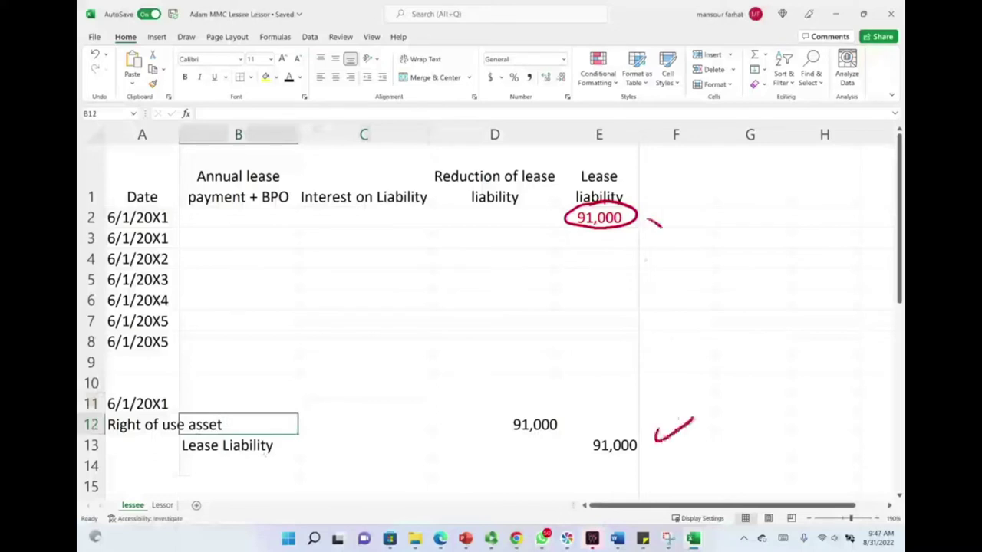
drag(661, 225, 694, 405)
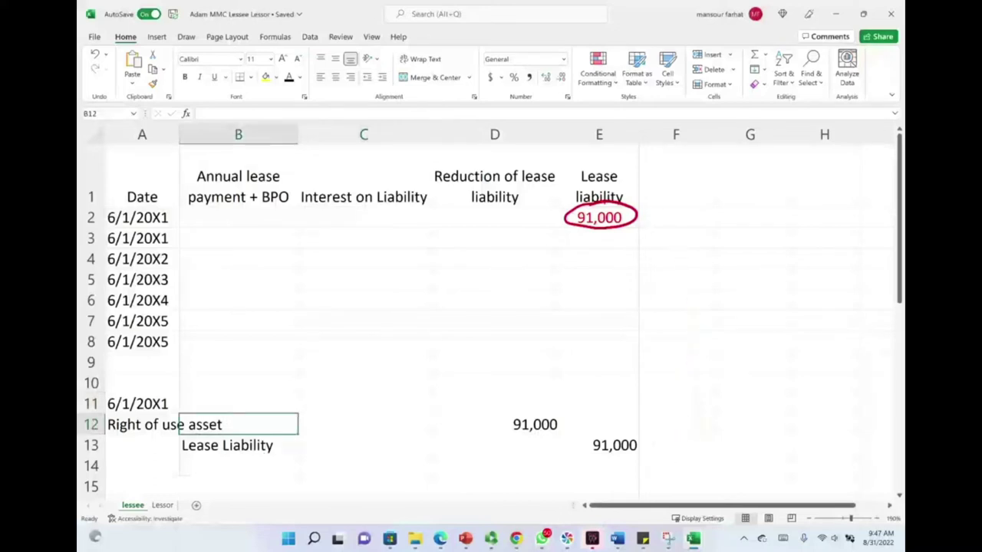
- Reveal the 20,472 payment in B3 and enter a 20,472 liability reduction in D3
click(190, 234)
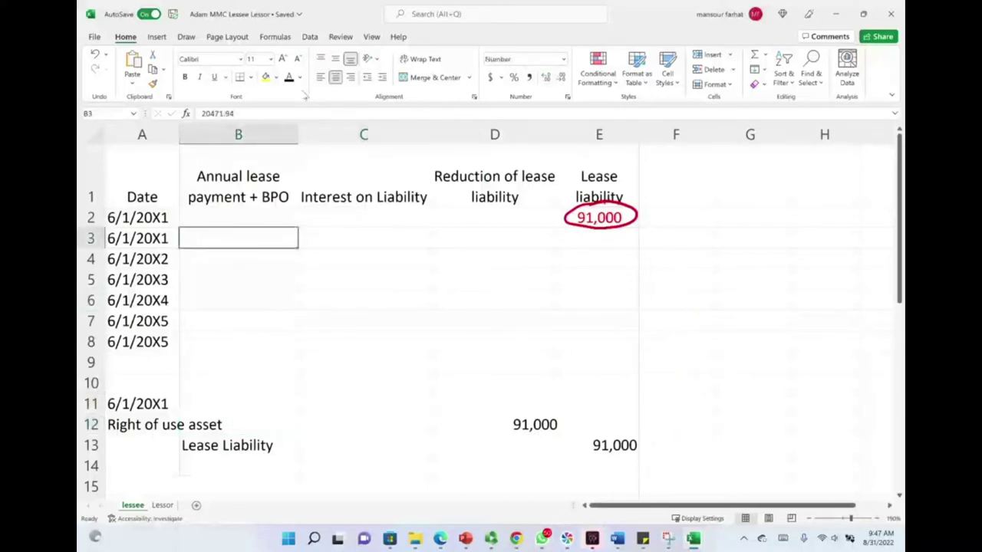
click(289, 78)
click(486, 237)
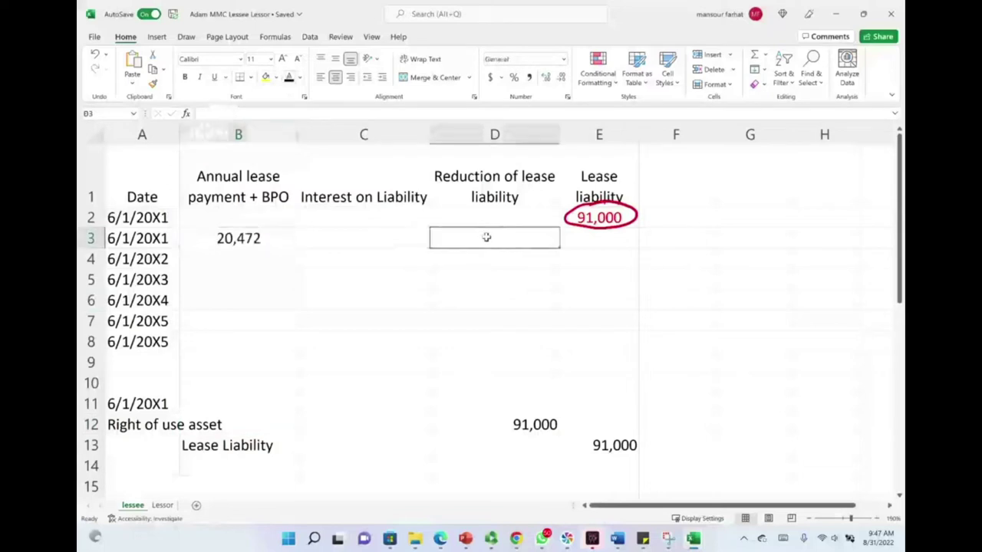
text(20,)
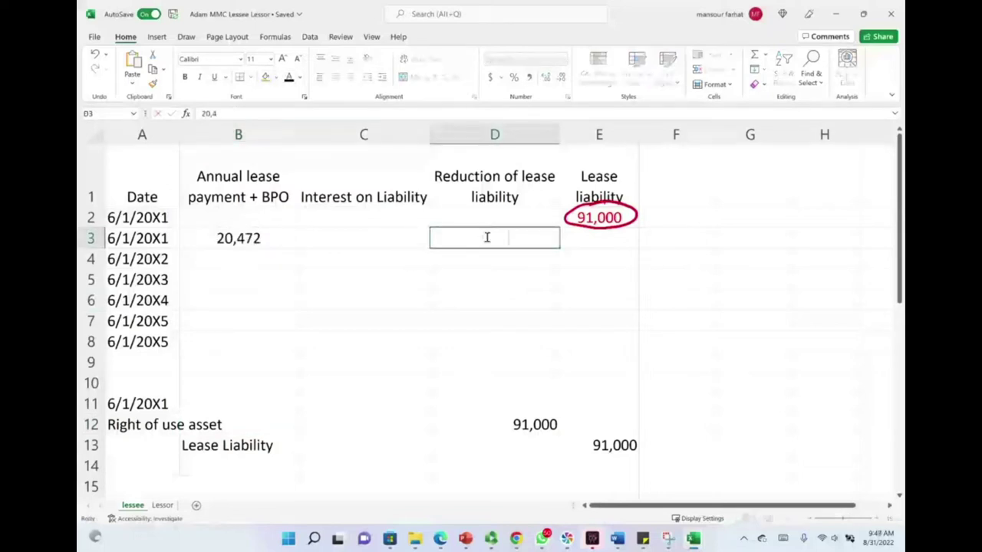
text(472)
key(ctrl+Return)
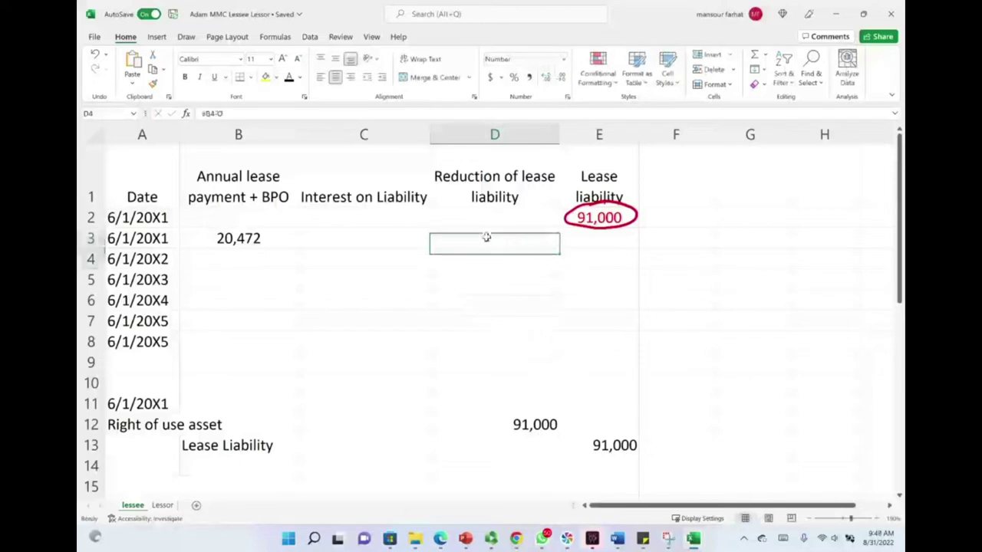
click(288, 78)
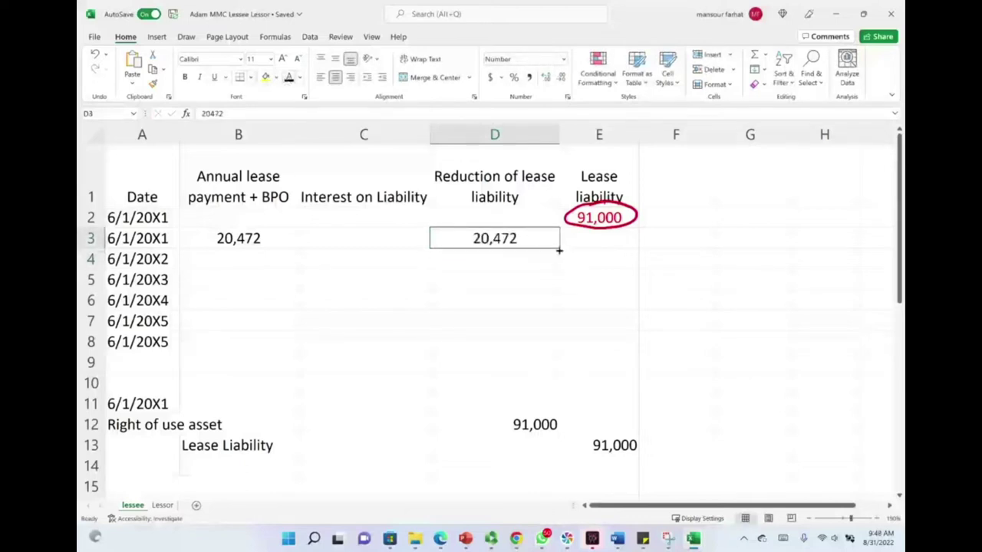
- Confirm C3's =E3*0.08 interest gives 0 and E3 leaves a 70,528 balance
click(322, 237)
double_click(320, 238)
key(Return)
click(320, 238)
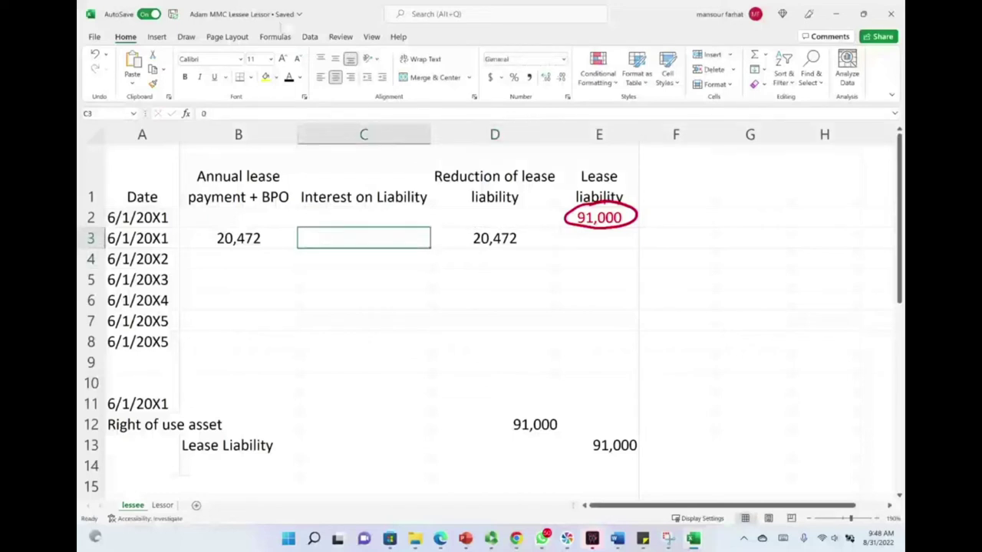
drag(147, 224, 147, 238)
click(605, 239)
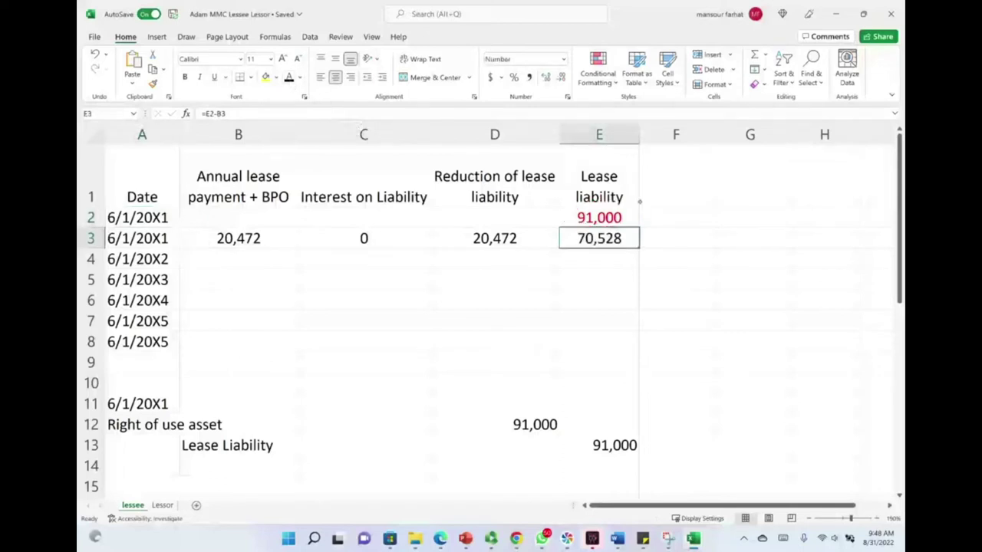
- Tick the 70,528 balance and display the Lease Liability/Cash 20,472 entry in A15:E16
scroll(652, 232, down, 3)
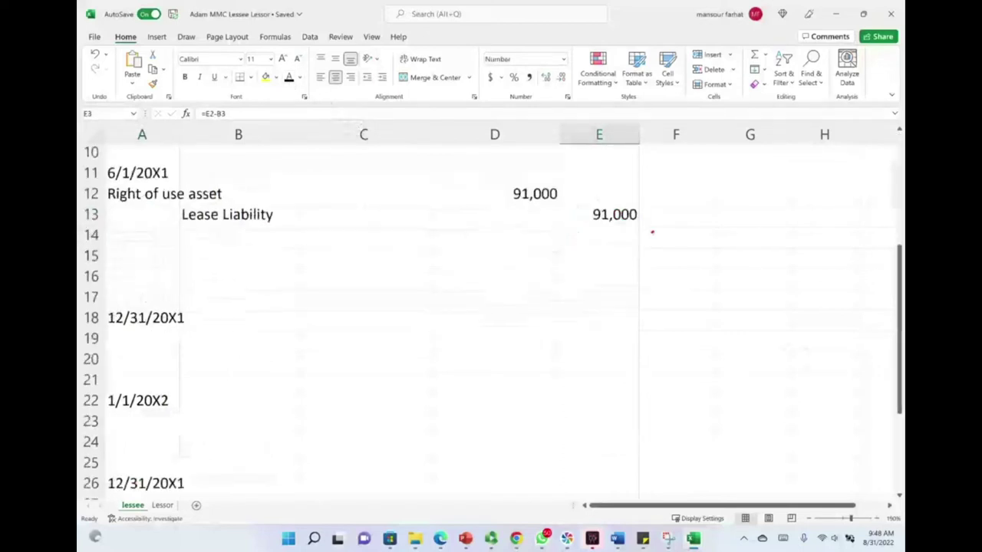
scroll(617, 396, up, 3)
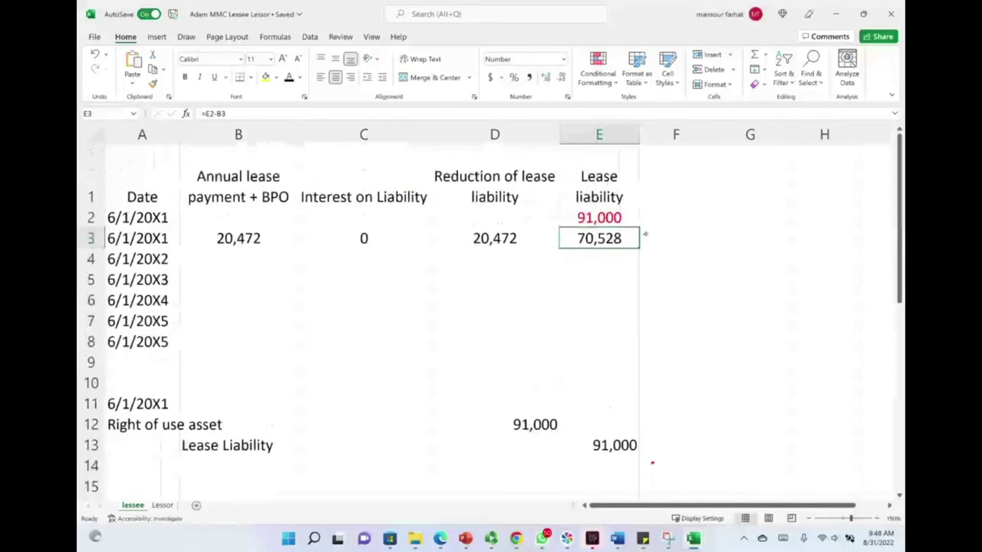
drag(645, 234, 672, 225)
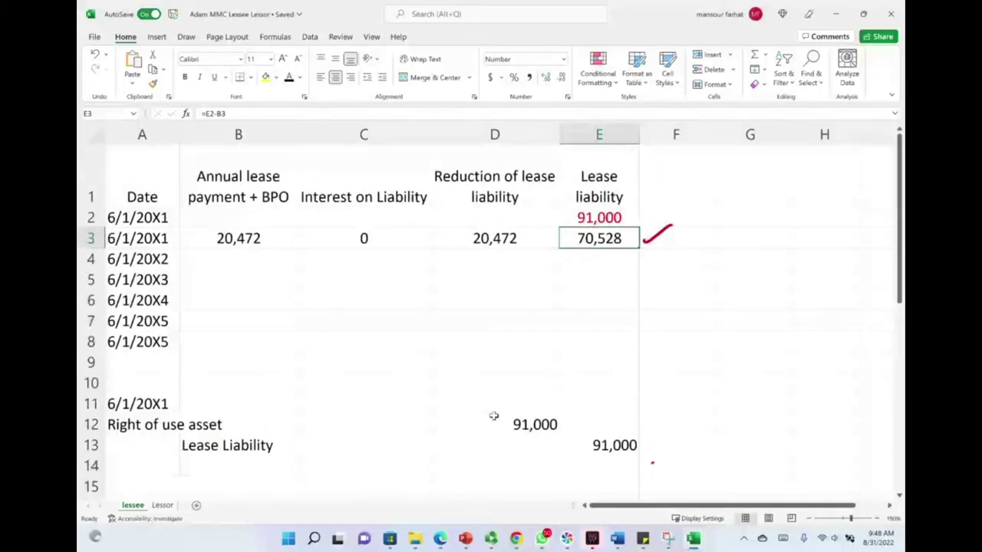
scroll(493, 415, down, 1)
drag(149, 361, 574, 379)
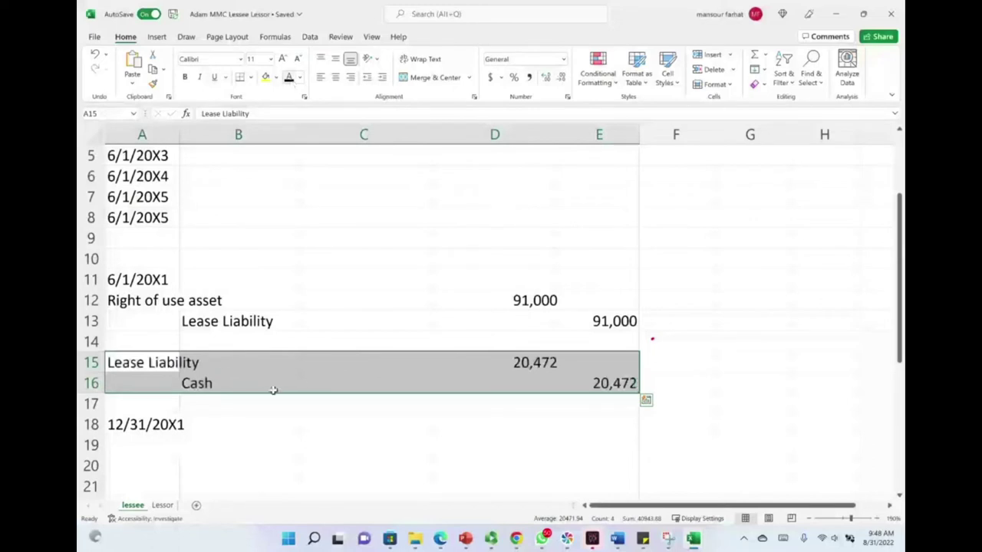
click(148, 366)
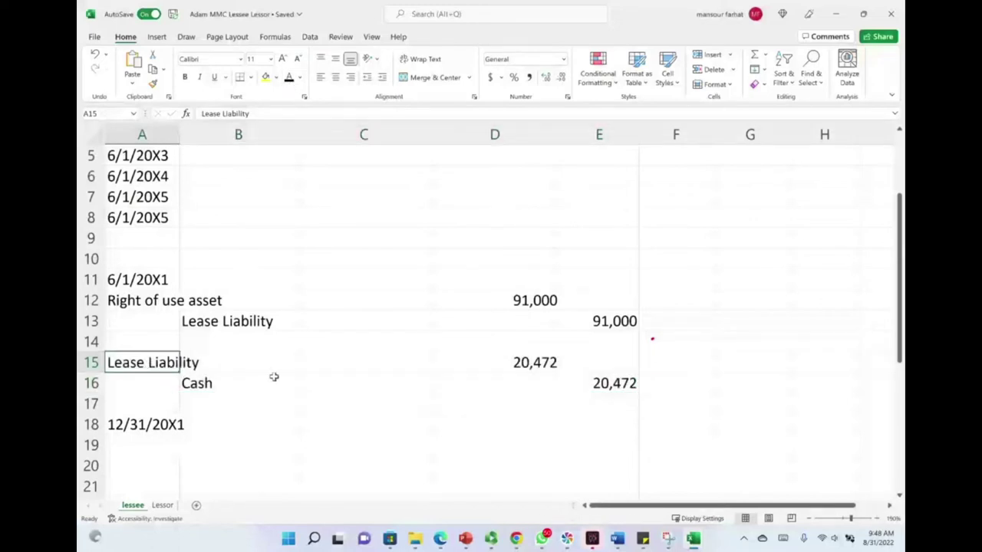
scroll(543, 402, up, 2)
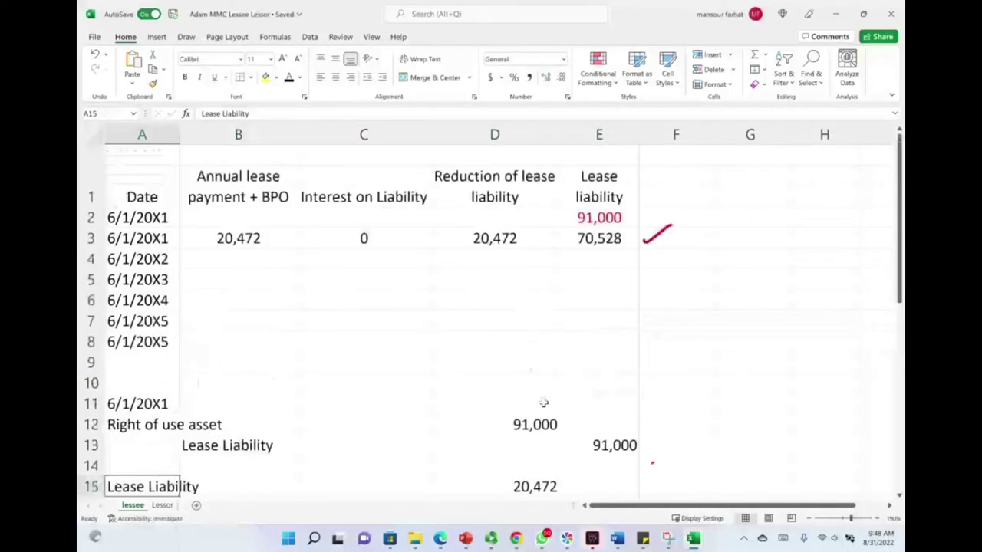
click(660, 238)
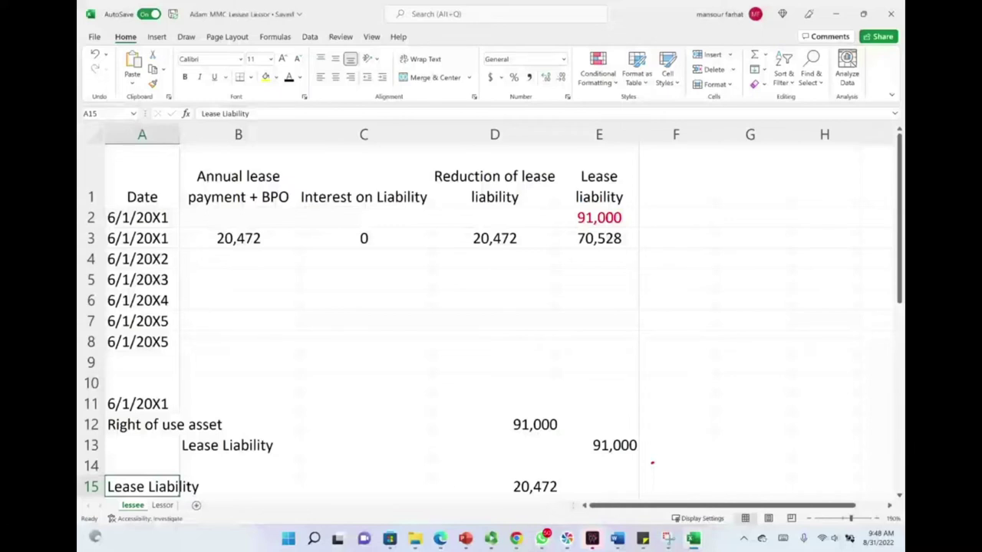
mouse_move(675, 174)
mouse_down()
mouse_move(763, 165)
mouse_move(760, 189)
mouse_move(845, 158)
mouse_move(850, 178)
mouse_up()
mouse_move(138, 228)
mouse_down()
mouse_move(106, 234)
mouse_move(180, 241)
mouse_move(127, 227)
mouse_up()
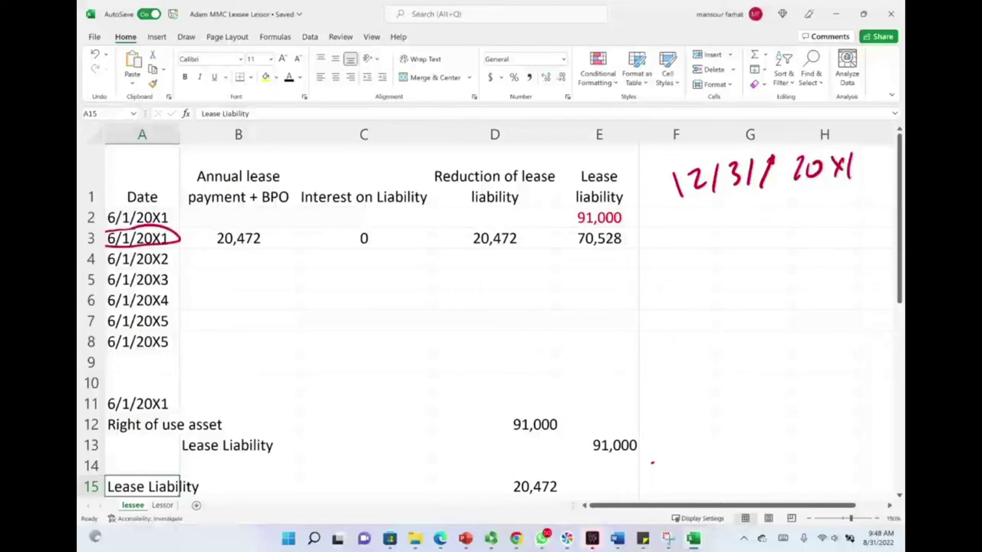
mouse_move(707, 226)
mouse_down()
mouse_move(733, 238)
mouse_move(814, 223)
mouse_up()
mouse_move(707, 303)
mouse_down()
mouse_move(789, 270)
mouse_move(765, 311)
mouse_move(846, 265)
mouse_up()
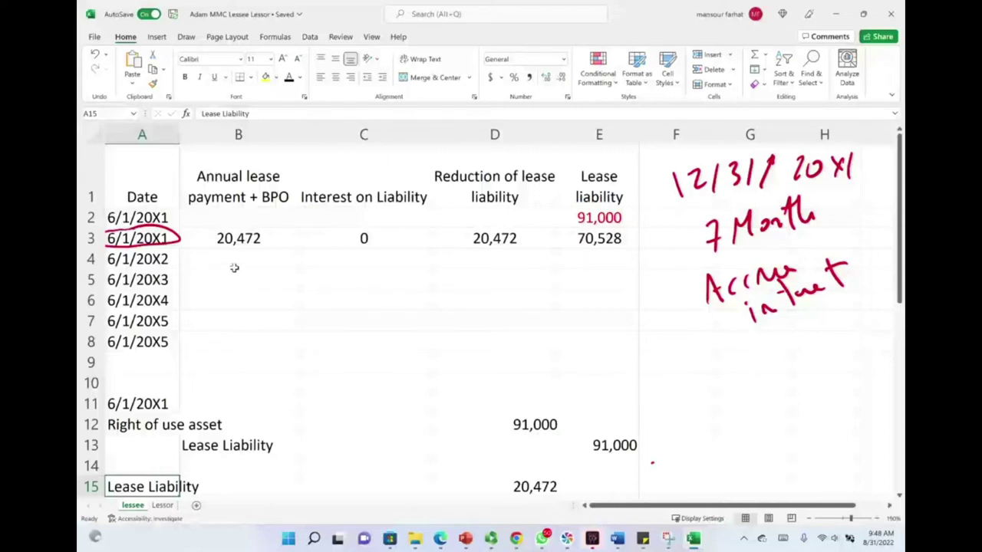
drag(250, 253, 250, 319)
- Paste the 20,472 payment into B4:B7 and circle the 70,528 balance in E3
text(20,472 20,472 20,472 20,472)
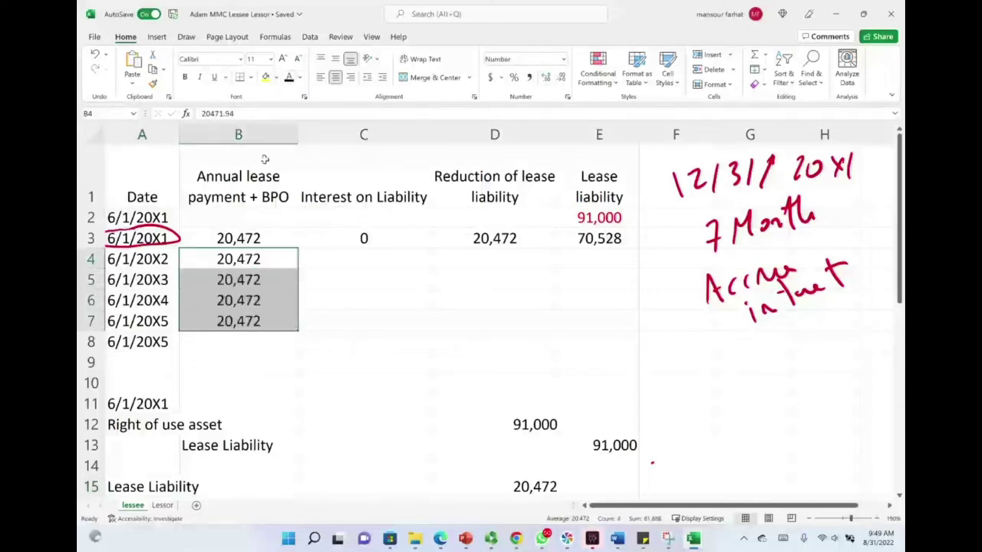
click(141, 261)
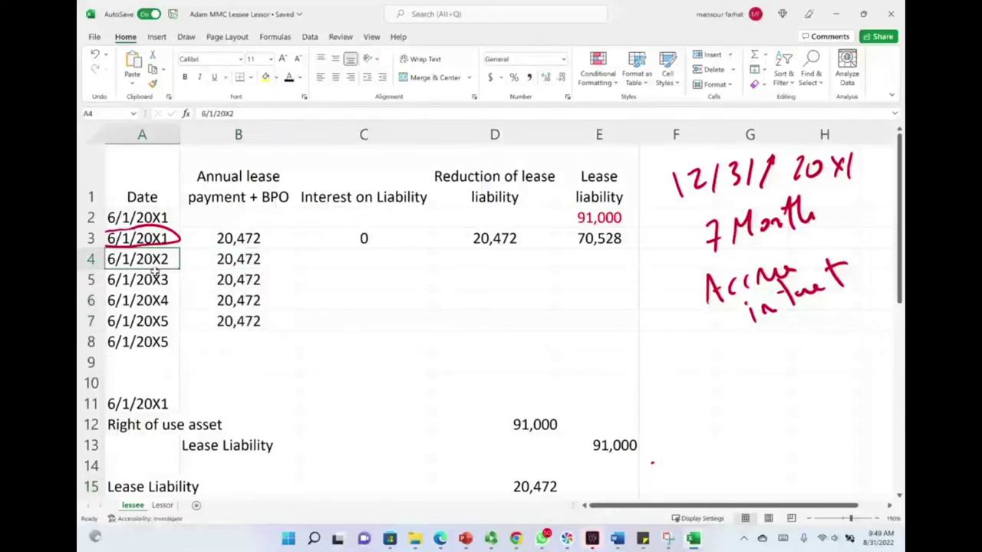
click(241, 260)
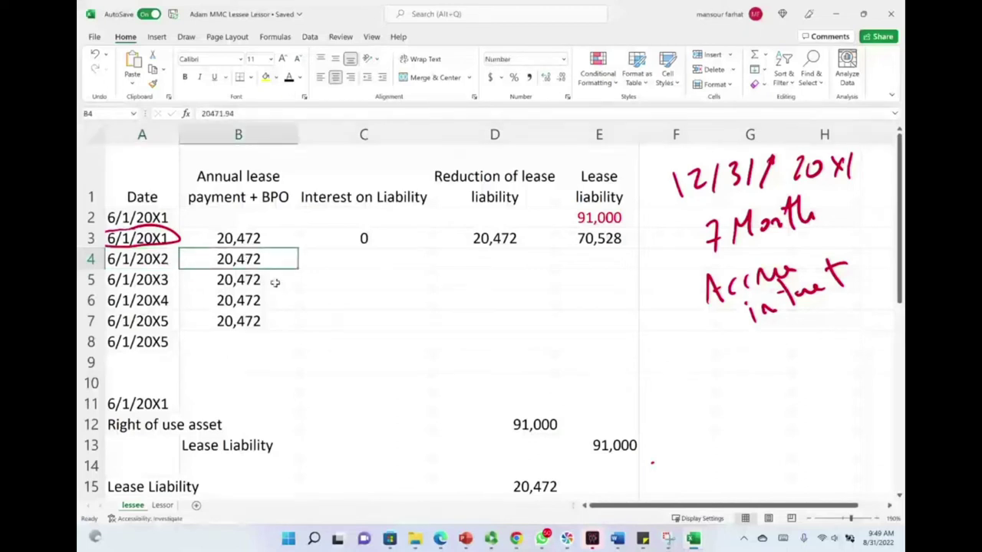
drag(361, 247, 411, 254)
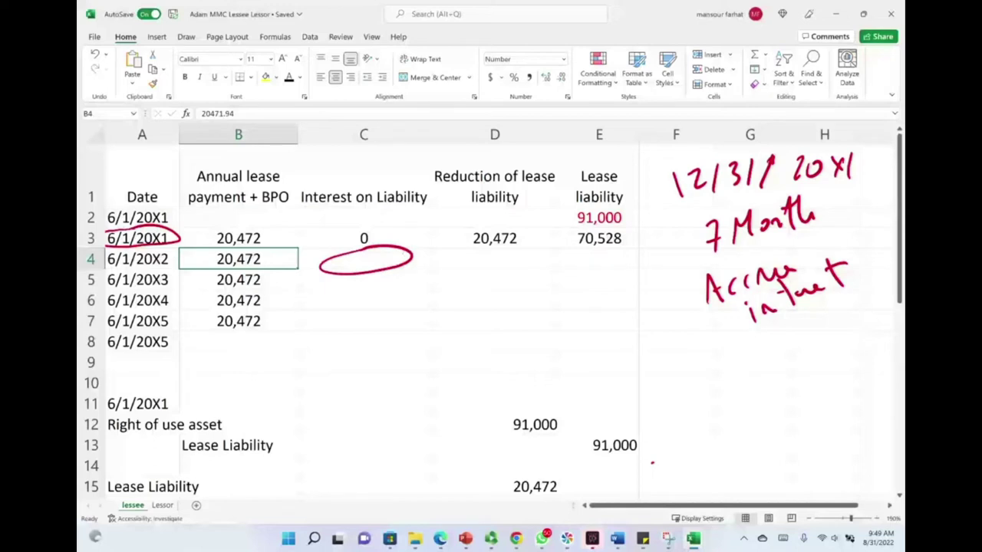
click(409, 259)
key(Delete)
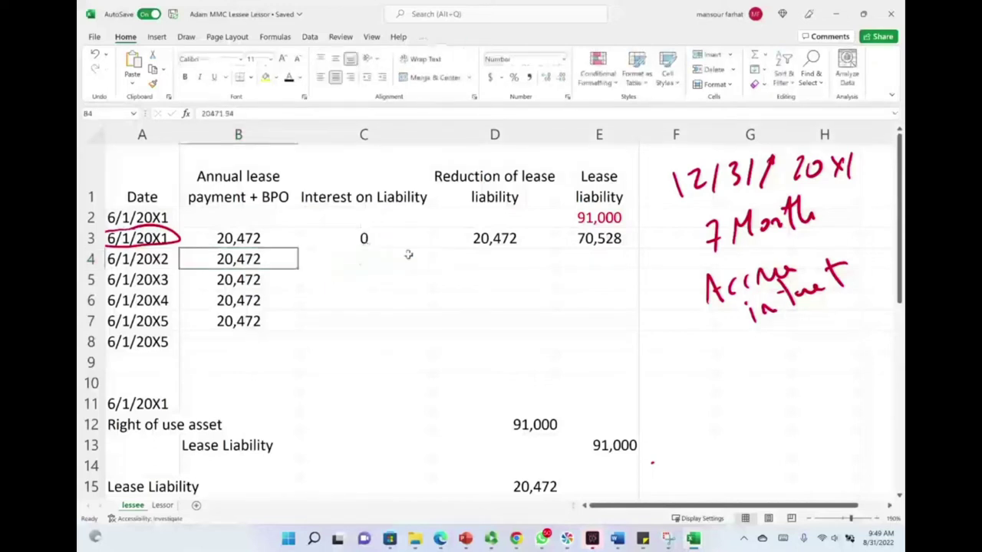
click(605, 242)
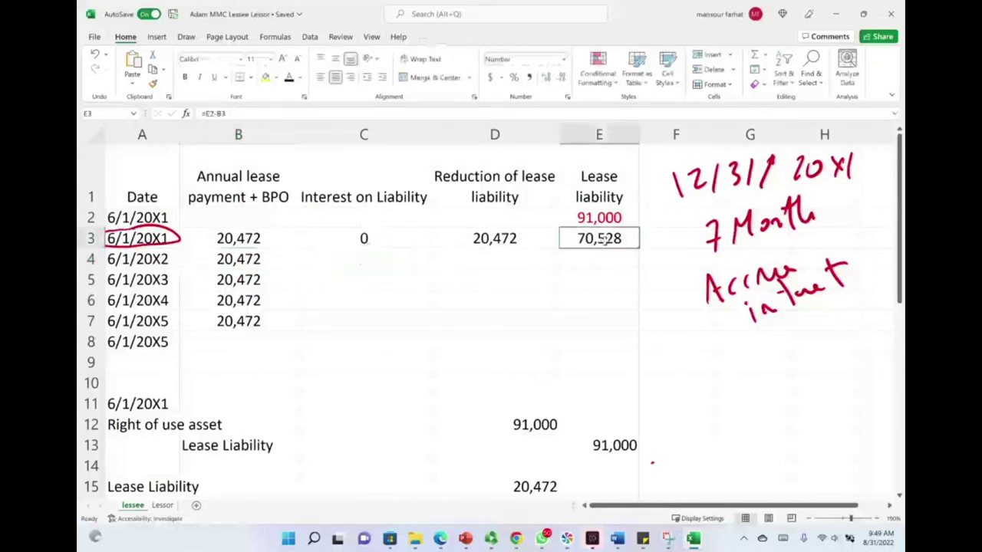
mouse_move(613, 228)
mouse_down()
mouse_move(569, 247)
mouse_move(639, 235)
mouse_up()
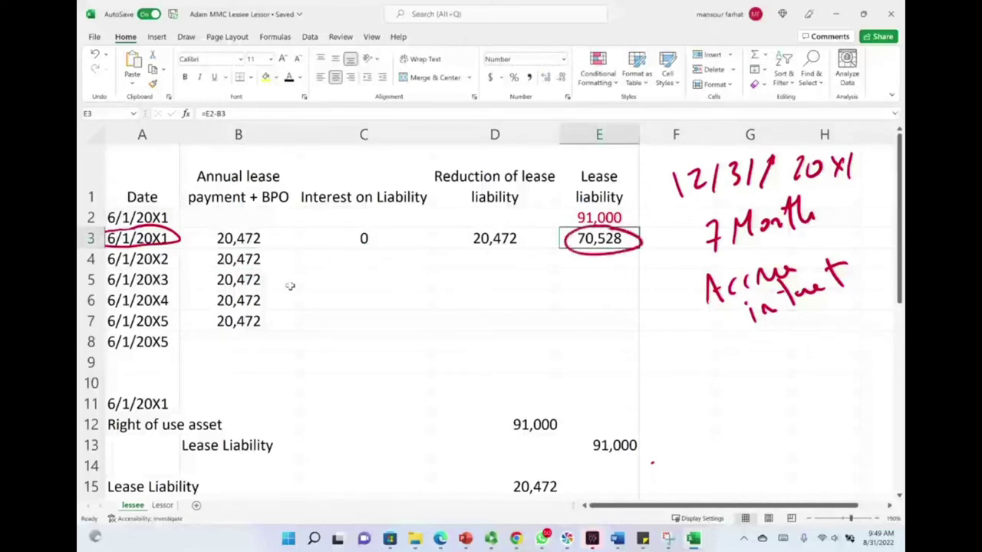
- Reveal row 4: interest 5642.2, reduction 14,830 from =B4-C4, with a check mark
click(344, 258)
click(288, 77)
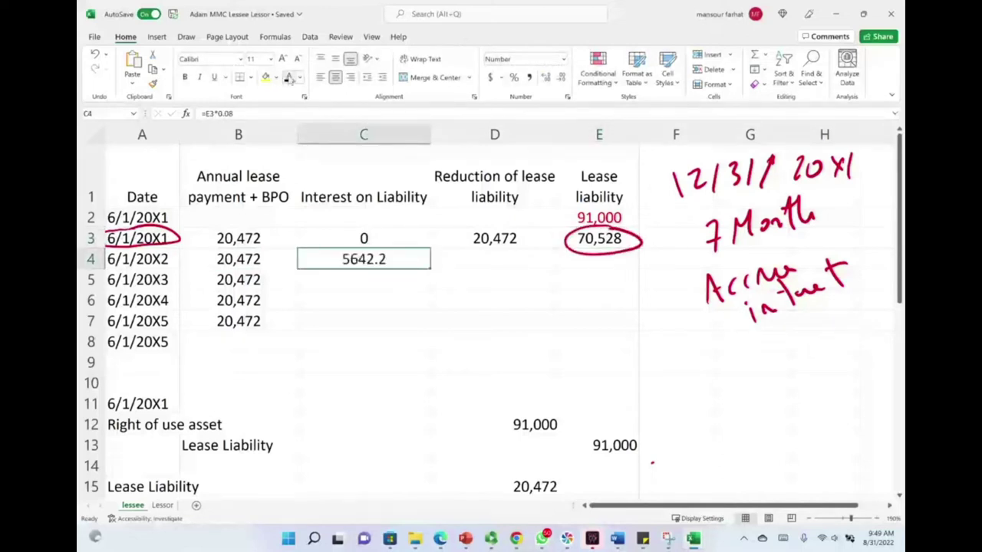
click(487, 265)
key(ctrl+d)
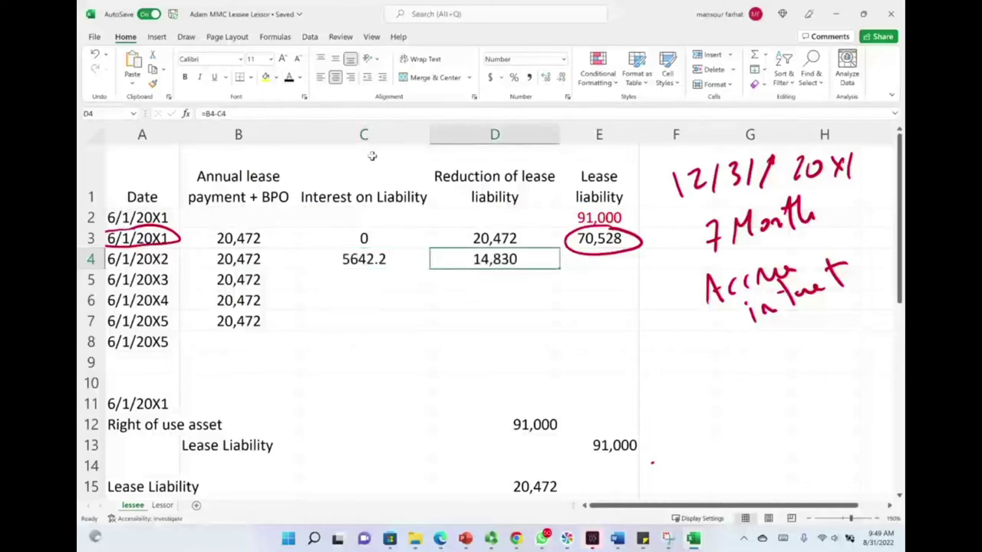
double_click(488, 261)
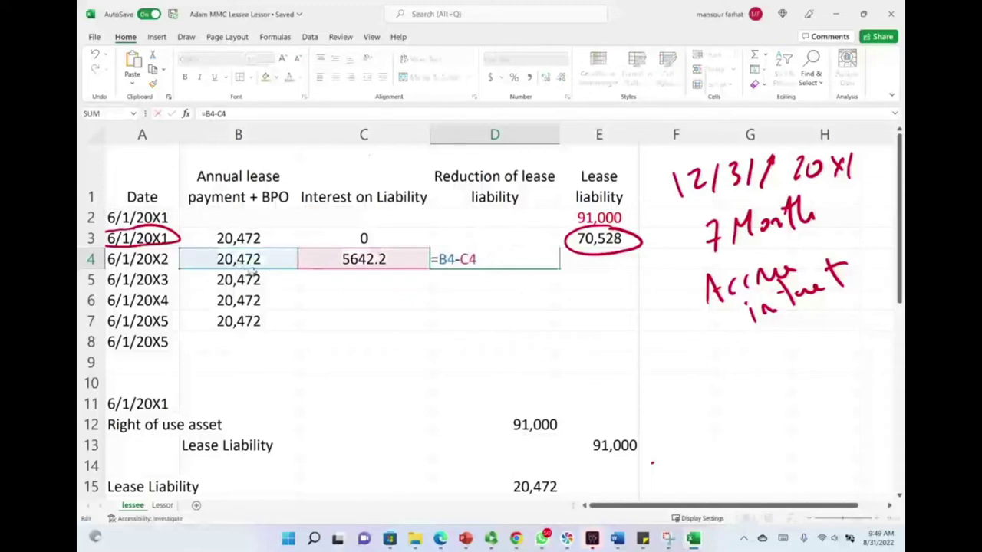
key(Escape)
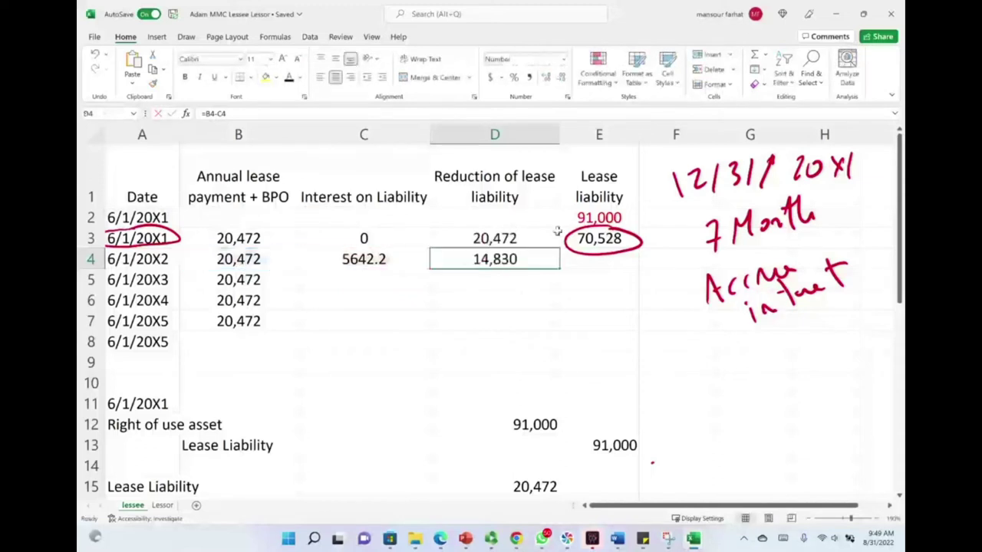
click(611, 257)
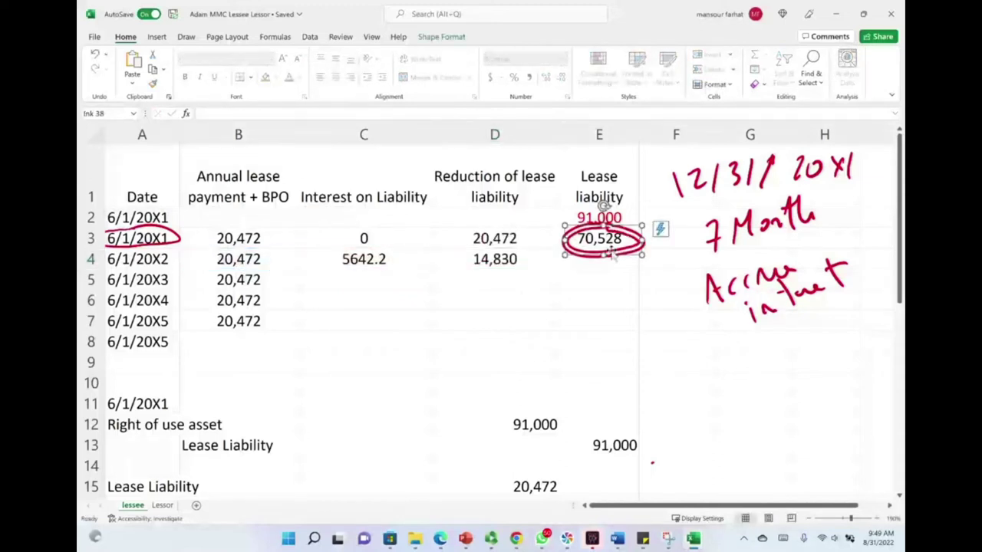
key(Delete)
click(616, 256)
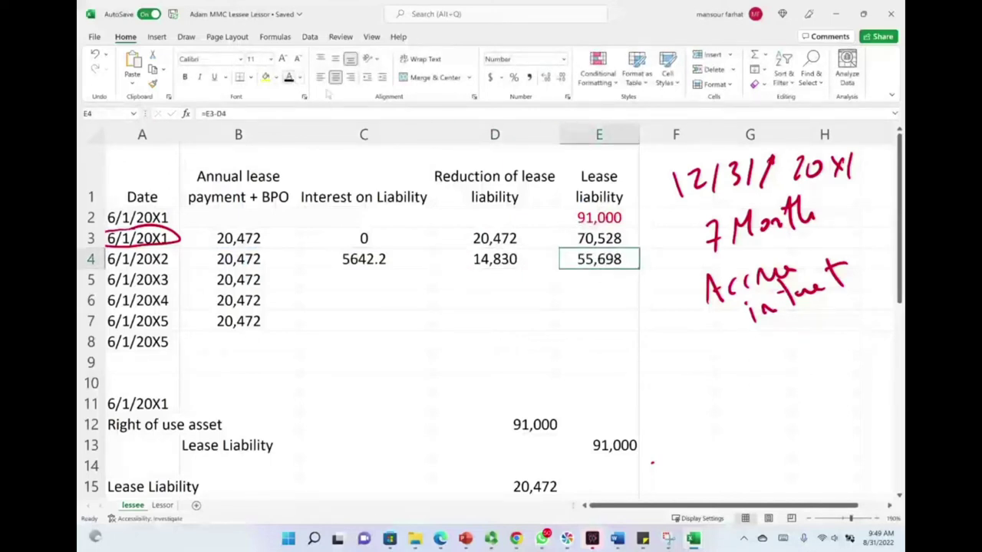
drag(571, 234, 562, 253)
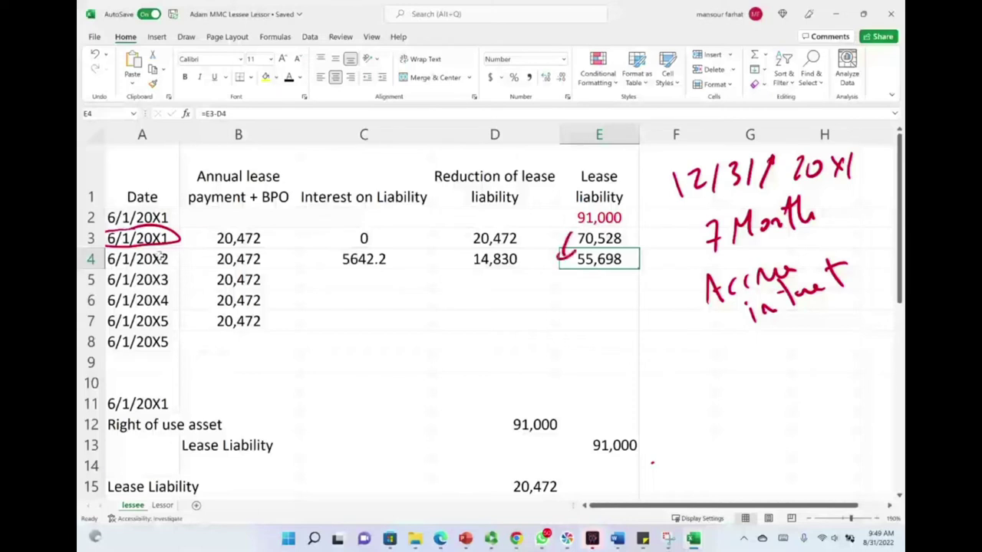
- Check row 5: interest 4455.9 from =E4*0.08, reduction 16,016, balance 39,682
click(239, 282)
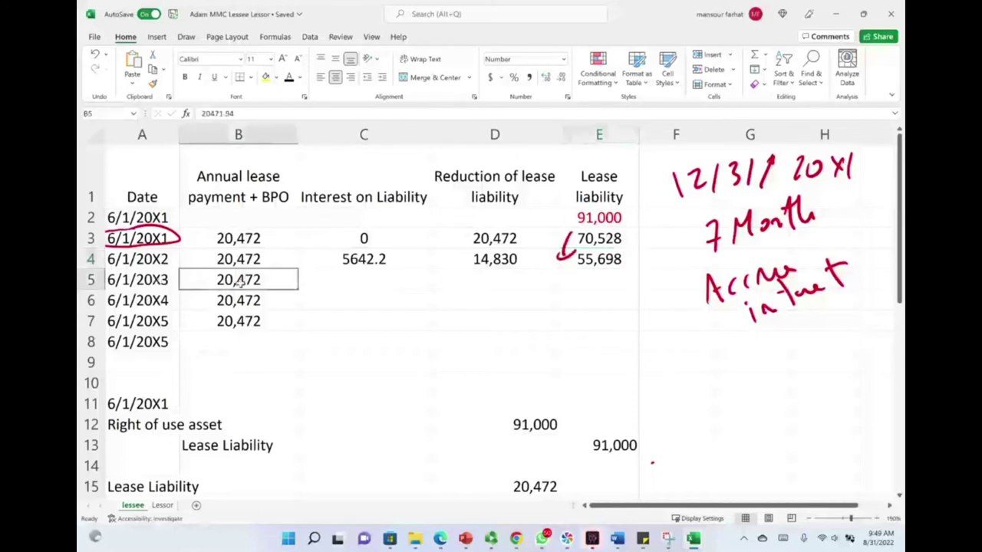
click(349, 286)
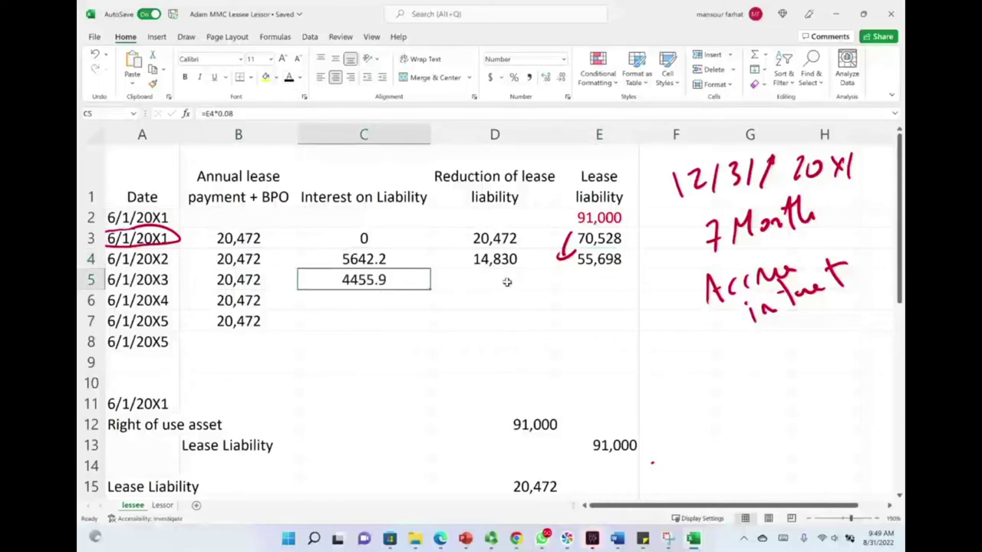
double_click(393, 280)
key(Tab)
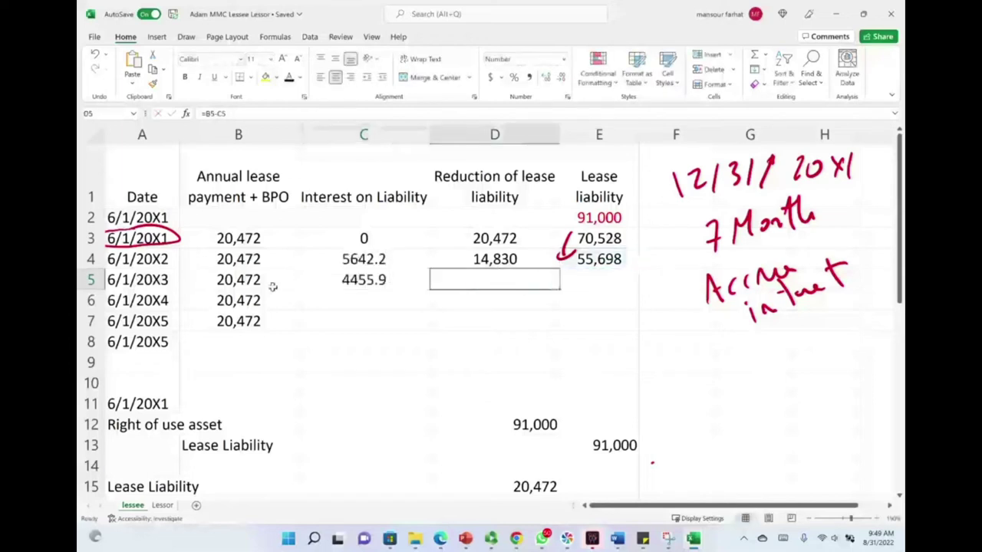
double_click(265, 280)
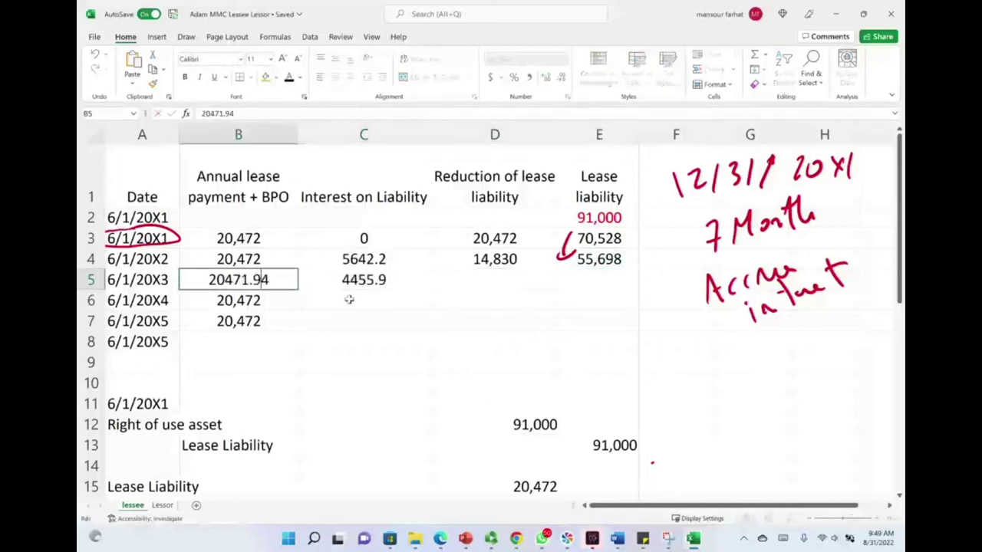
click(500, 280)
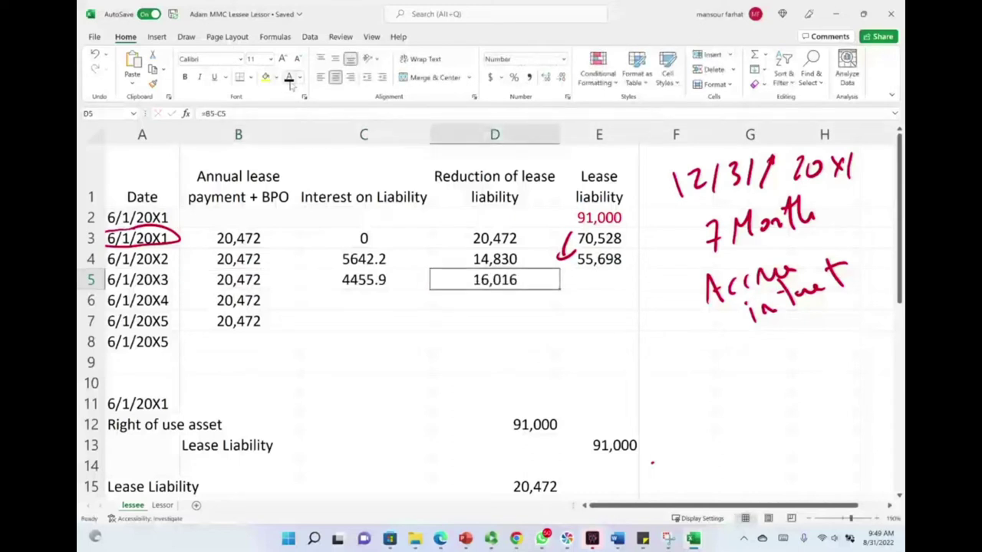
click(609, 280)
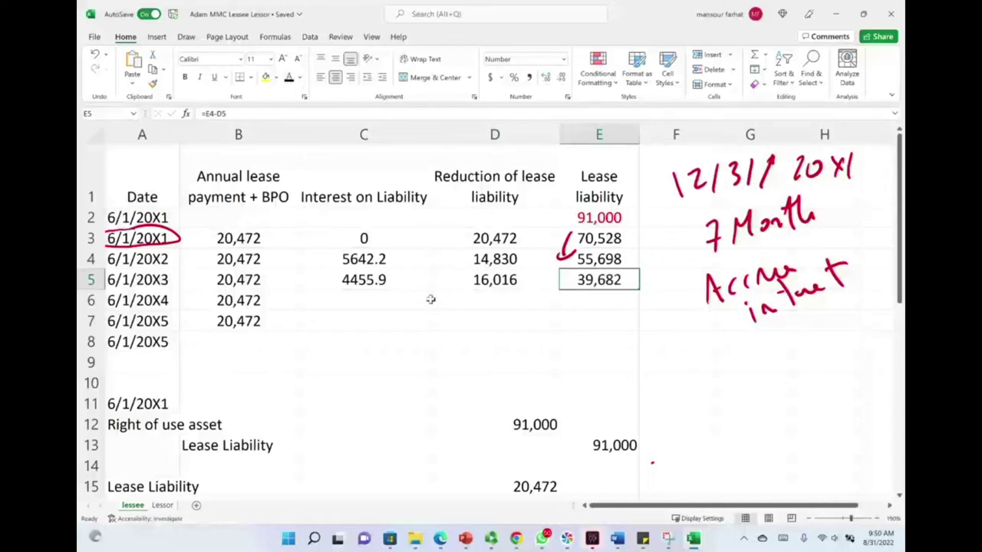
mouse_move(368, 247)
mouse_down()
mouse_move(398, 252)
mouse_move(345, 247)
mouse_up()
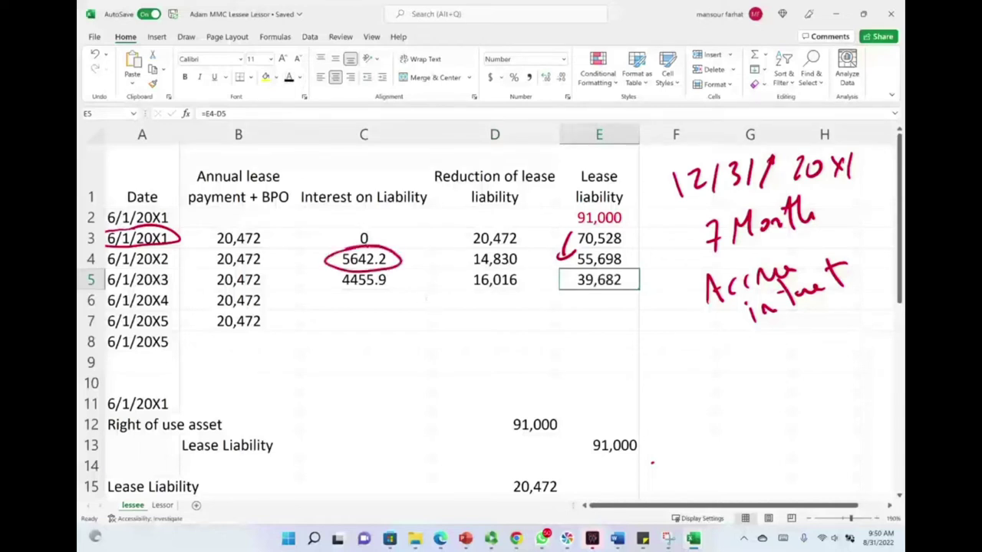
mouse_move(661, 222)
mouse_down()
mouse_move(689, 256)
mouse_move(667, 262)
mouse_up()
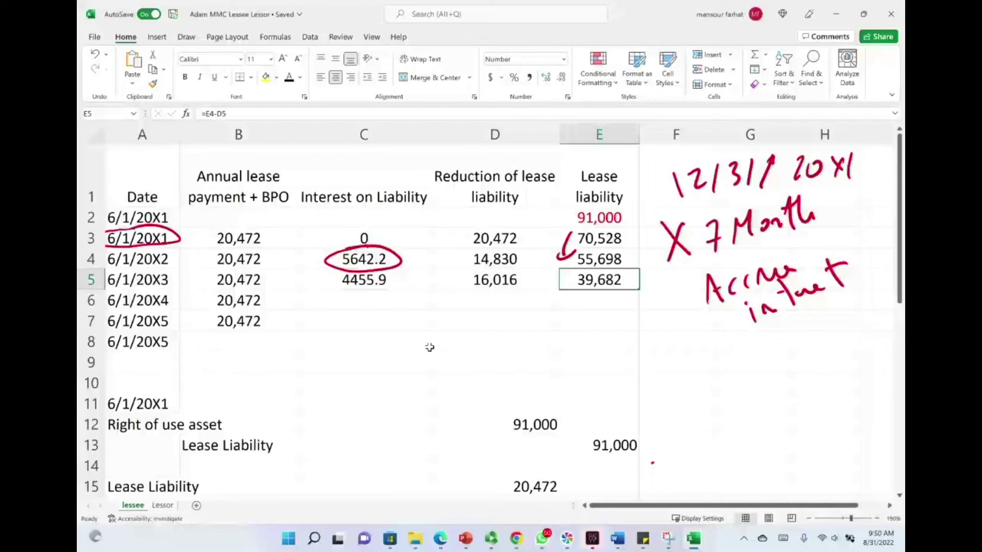
- Reveal the 12/31/20X1 Interest expense and Lease liability entry of 3291.3
scroll(430, 346, down, 3)
drag(163, 387, 585, 396)
click(290, 78)
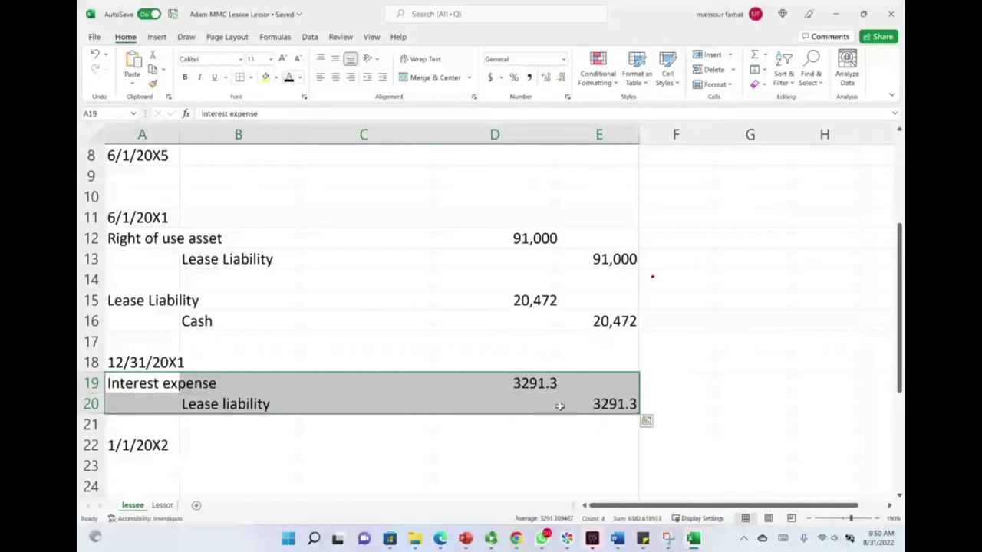
click(546, 383)
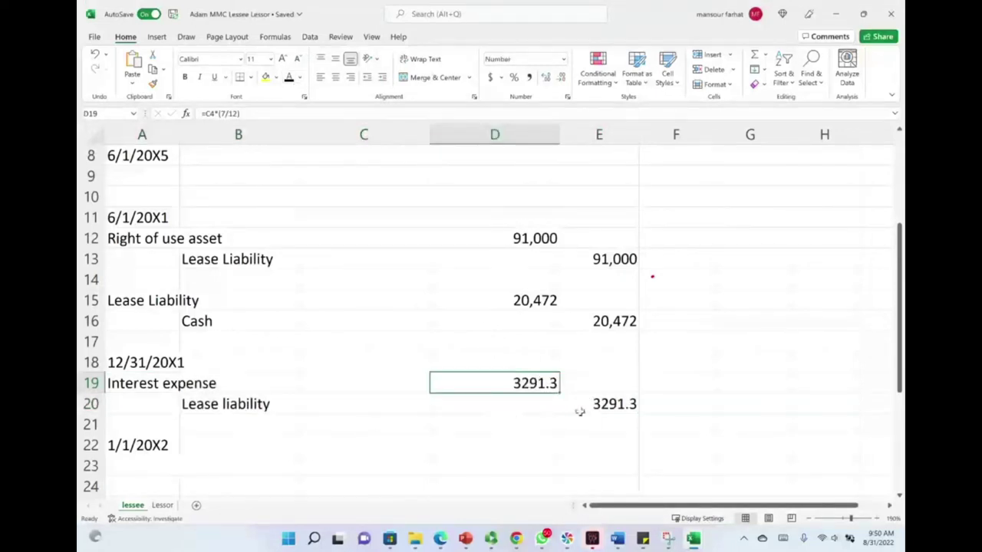
mouse_move(566, 357)
mouse_down()
mouse_move(575, 379)
mouse_move(616, 379)
mouse_up()
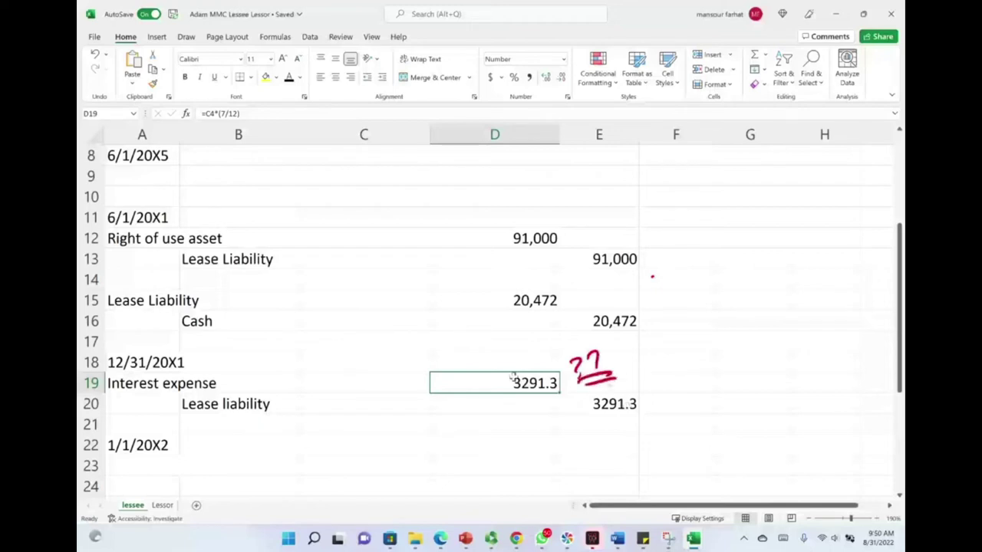
- Ink an arrow from the 5642.2 interest with a double-underlined 'x 7/12' note
scroll(513, 375, up, 3)
mouse_move(392, 260)
mouse_down()
mouse_move(406, 343)
mouse_move(443, 331)
mouse_up()
mouse_move(411, 374)
mouse_down()
mouse_move(426, 392)
mouse_move(411, 399)
mouse_up()
drag(437, 367, 458, 405)
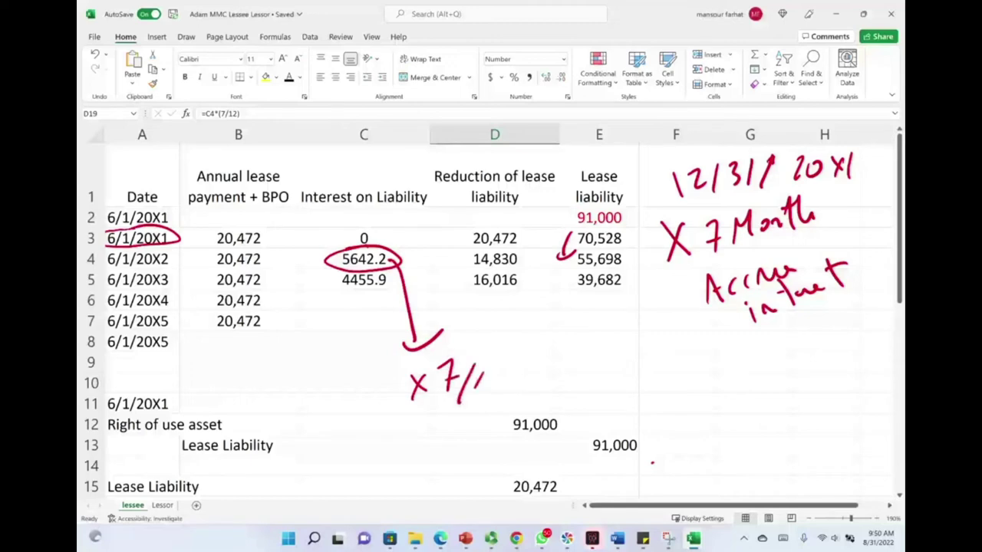
drag(477, 370, 468, 403)
drag(488, 374, 518, 391)
drag(446, 414, 538, 392)
drag(445, 427, 549, 399)
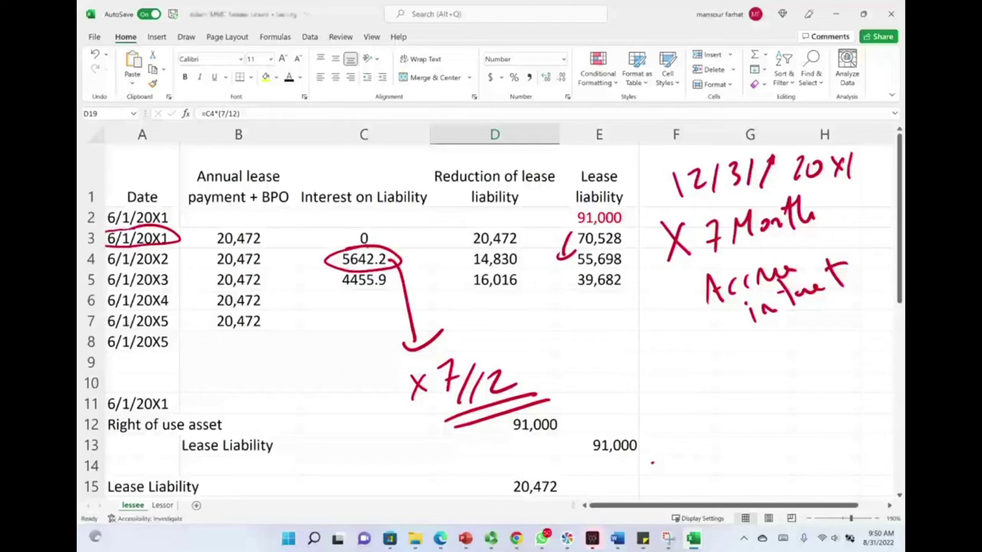
- Verify D19's formula =C4*(7/12) produces the 3291.3 accrual
click(180, 221)
scroll(462, 467, down, 3)
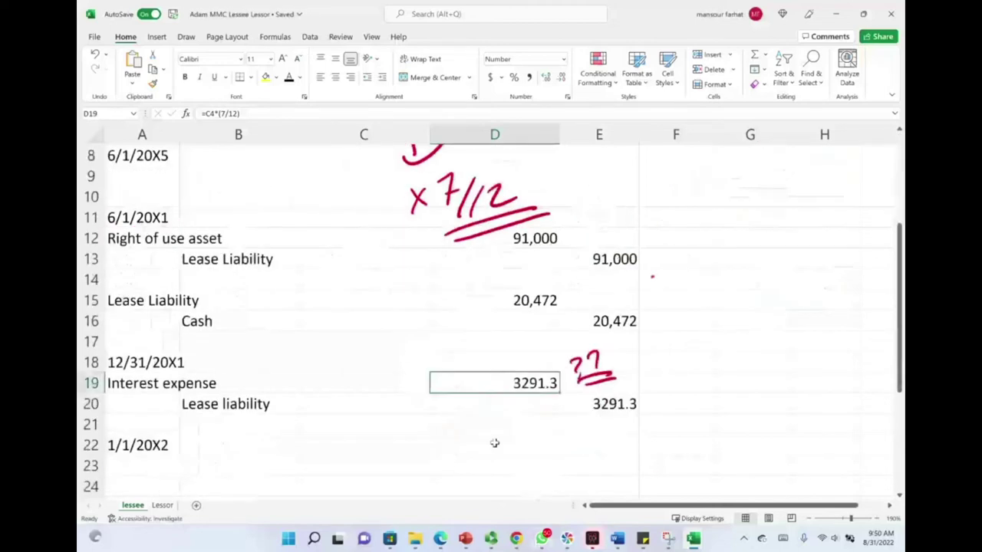
double_click(528, 381)
key(Escape)
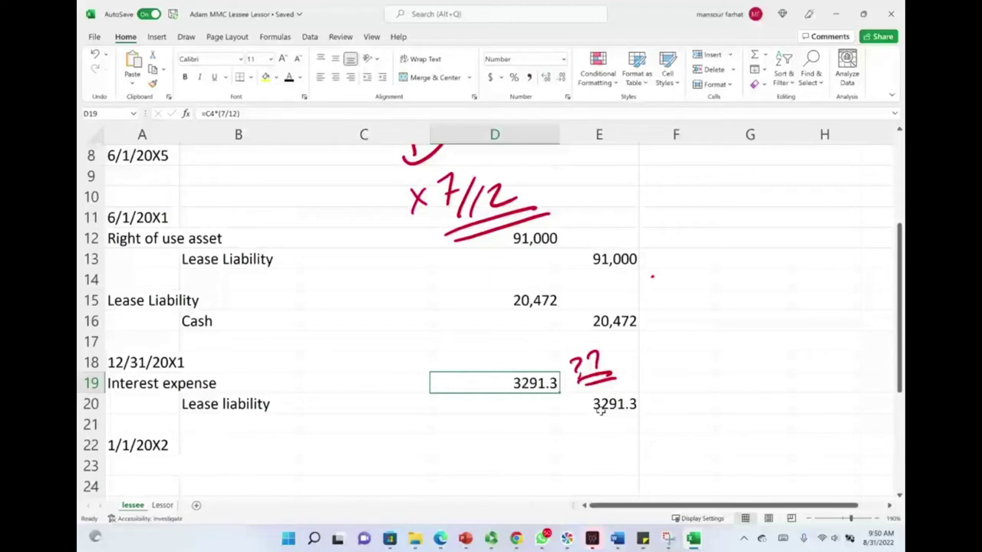
scroll(600, 410, down, 1)
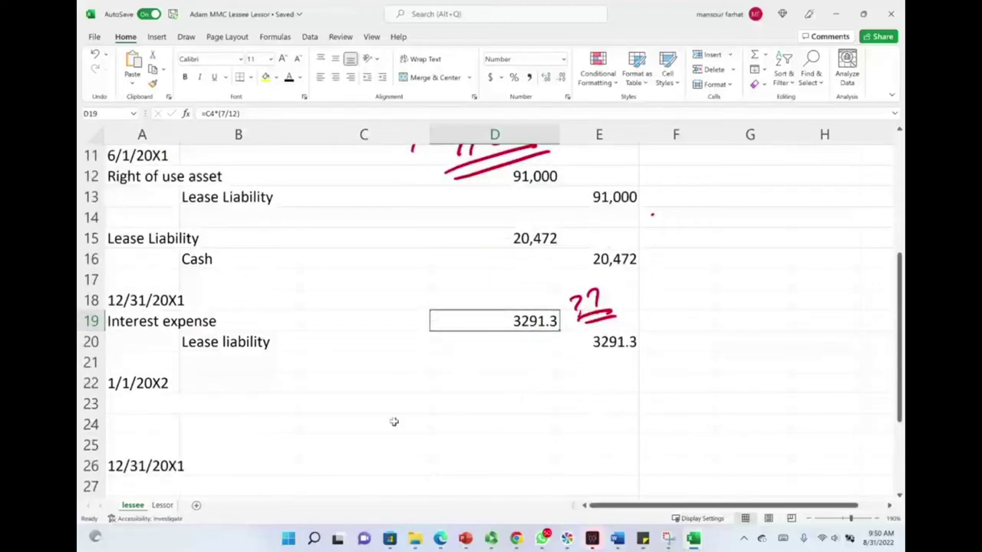
drag(146, 405, 572, 421)
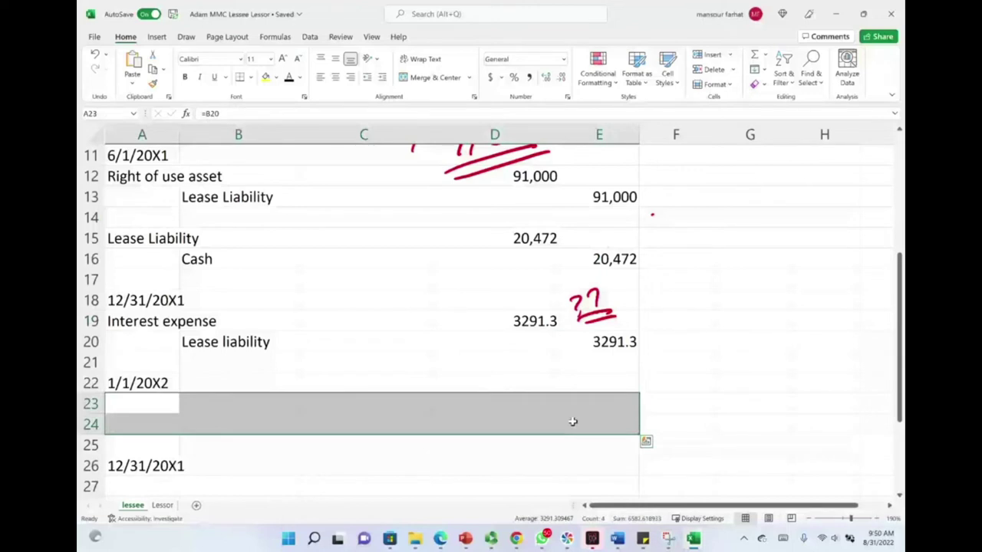
key(Delete)
drag(227, 317, 259, 294)
drag(282, 338, 296, 327)
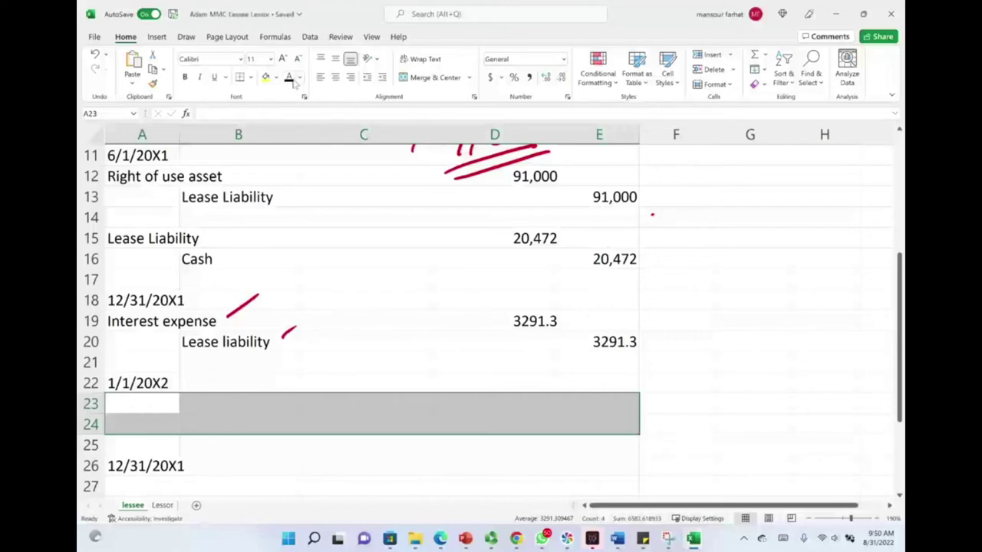
key(ctrl+z)
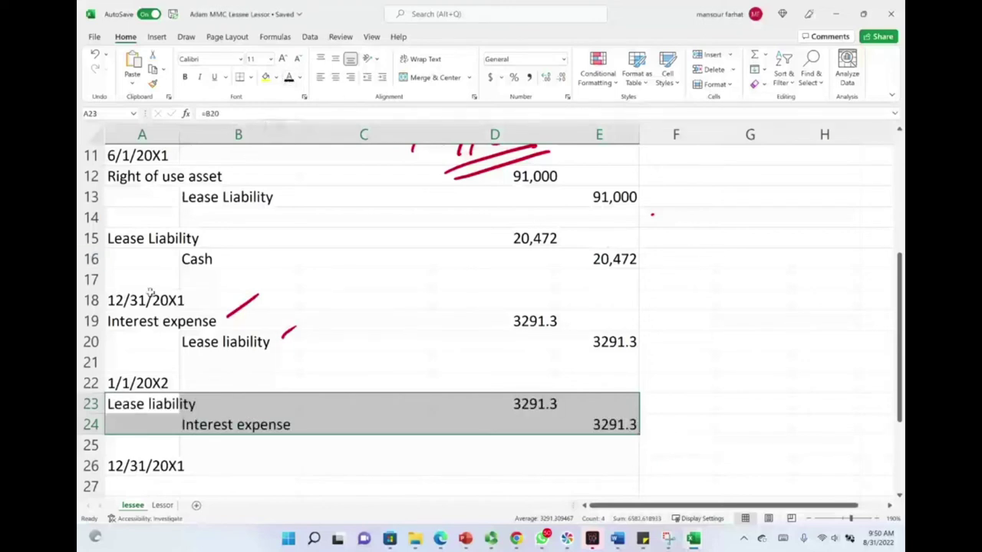
click(317, 375)
drag(512, 320, 244, 396)
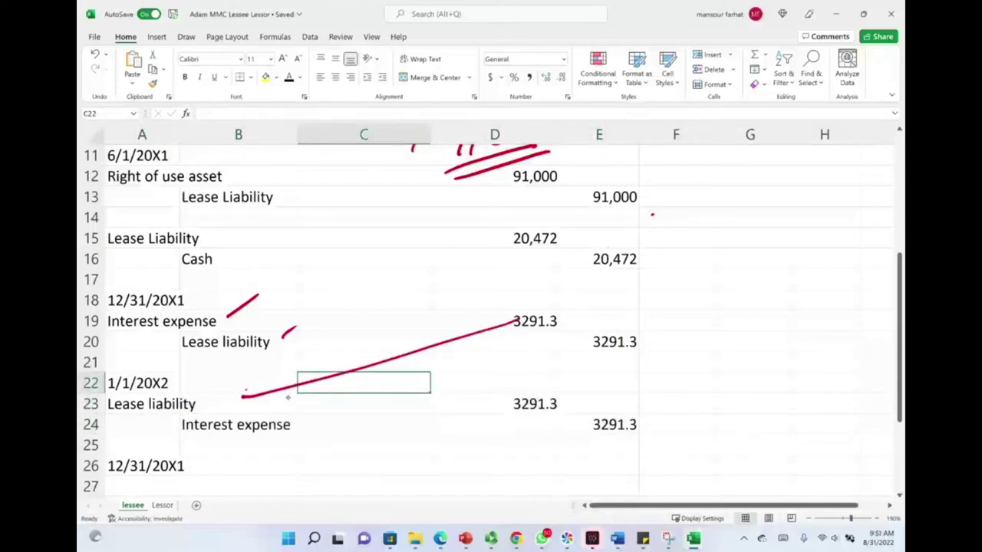
key(ctrl+z)
mouse_move(183, 338)
mouse_down()
mouse_move(179, 369)
mouse_move(198, 398)
mouse_up()
mouse_move(214, 317)
mouse_down()
mouse_move(195, 400)
mouse_move(162, 430)
mouse_up()
drag(515, 352, 549, 301)
drag(586, 365, 616, 322)
drag(518, 434, 537, 392)
drag(601, 445, 620, 415)
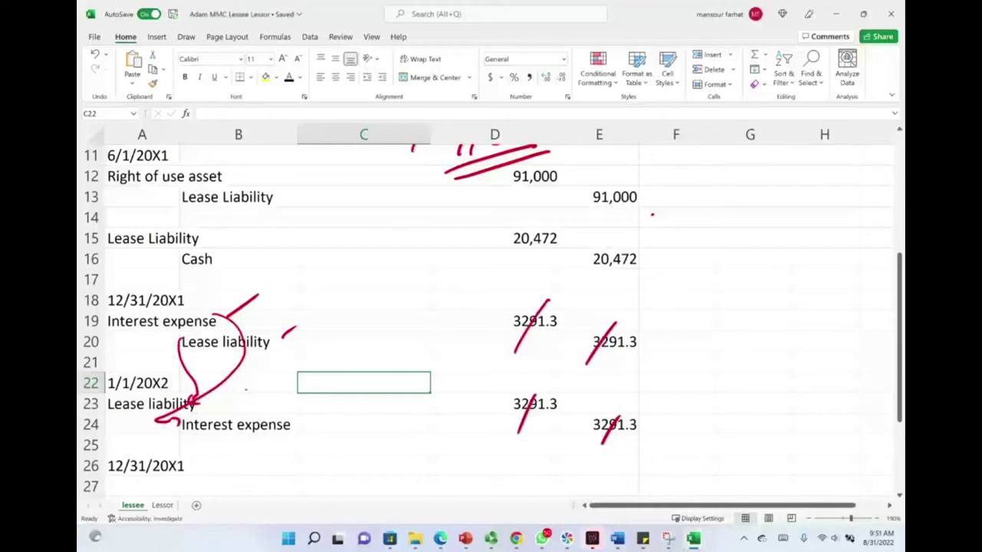
click(610, 429)
click(602, 343)
click(528, 414)
click(201, 368)
click(288, 331)
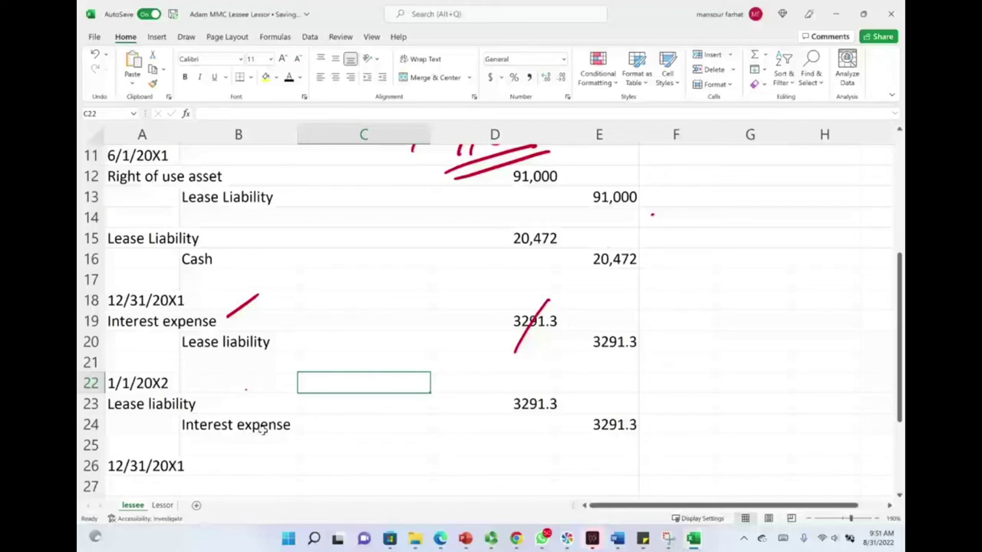
scroll(263, 431, down, 1)
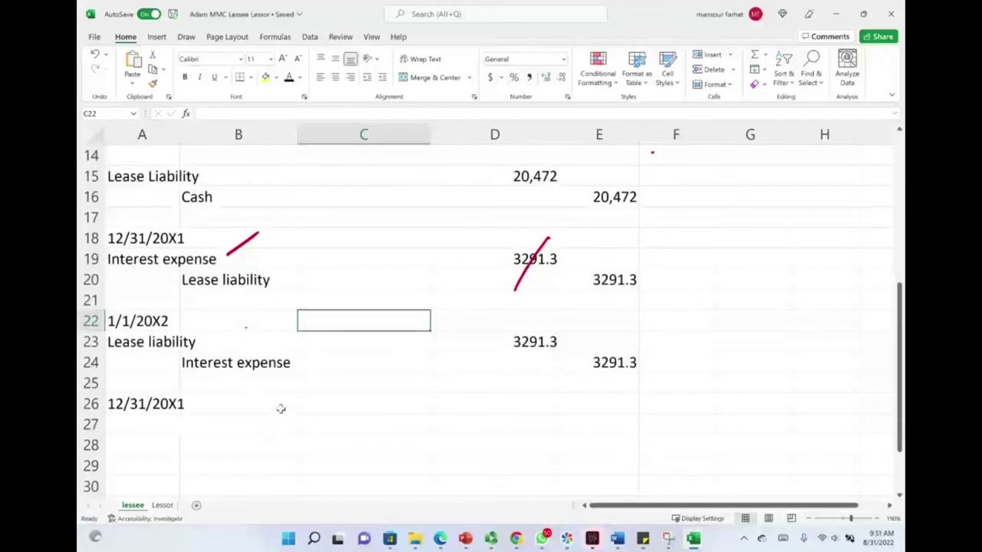
- Change the D27 amortization formula to =(E2/10)*7/12
scroll(191, 386, down, 1)
drag(149, 362, 587, 377)
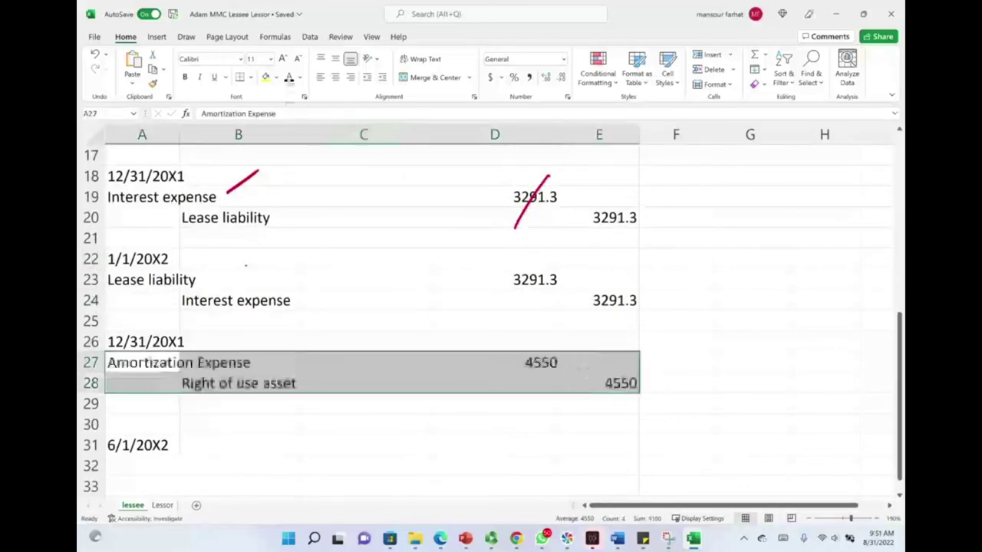
double_click(532, 363)
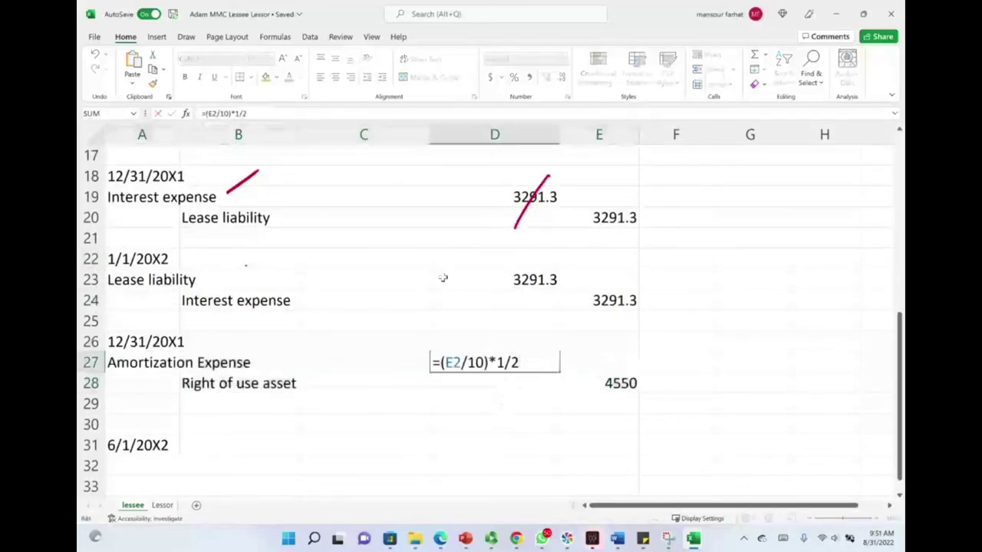
key(BackSpace)
key(BackSpace)
key(BackSpace)
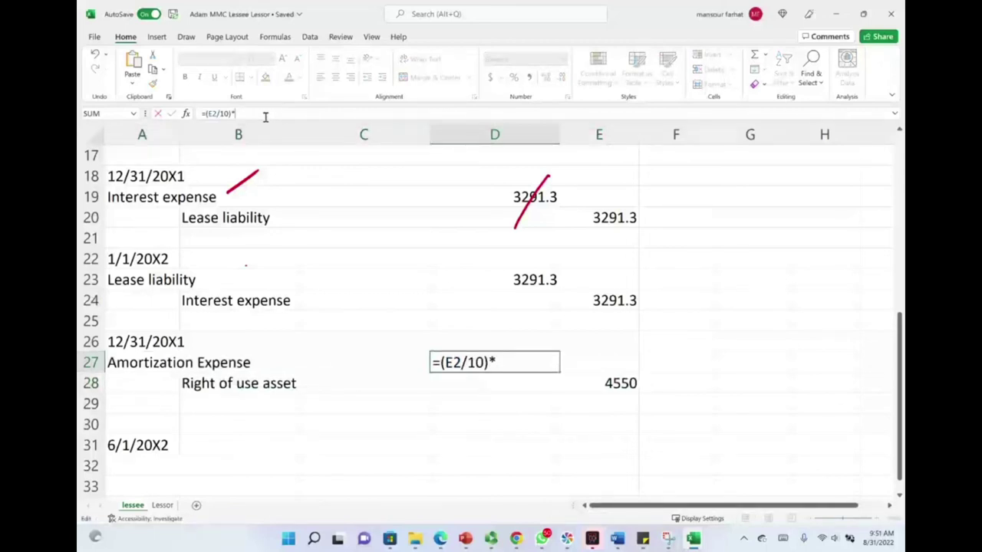
text(7/2)
key(BackSpace)
text(12)
key(Return)
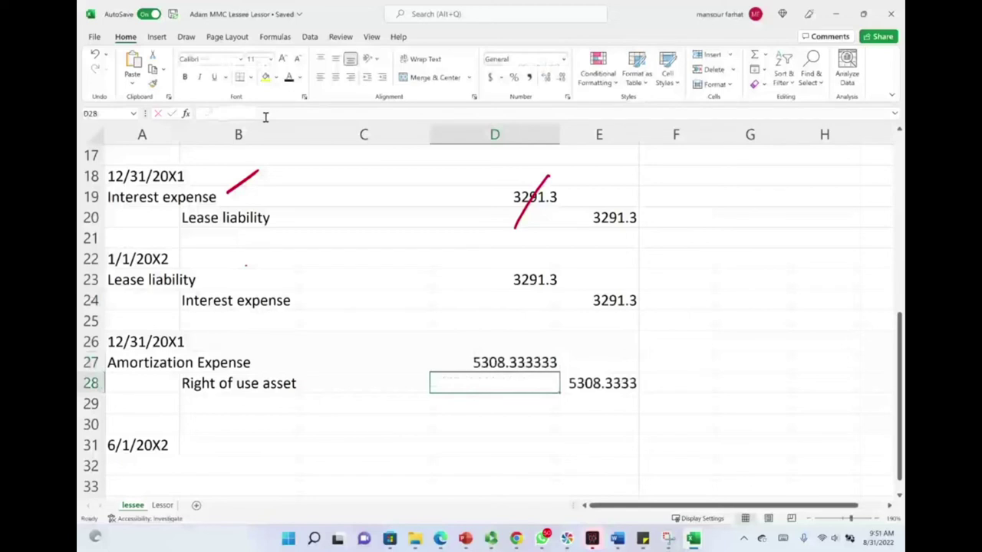
- Format the D27:E28 amortization amounts as Number with one decimal place
drag(515, 360, 573, 382)
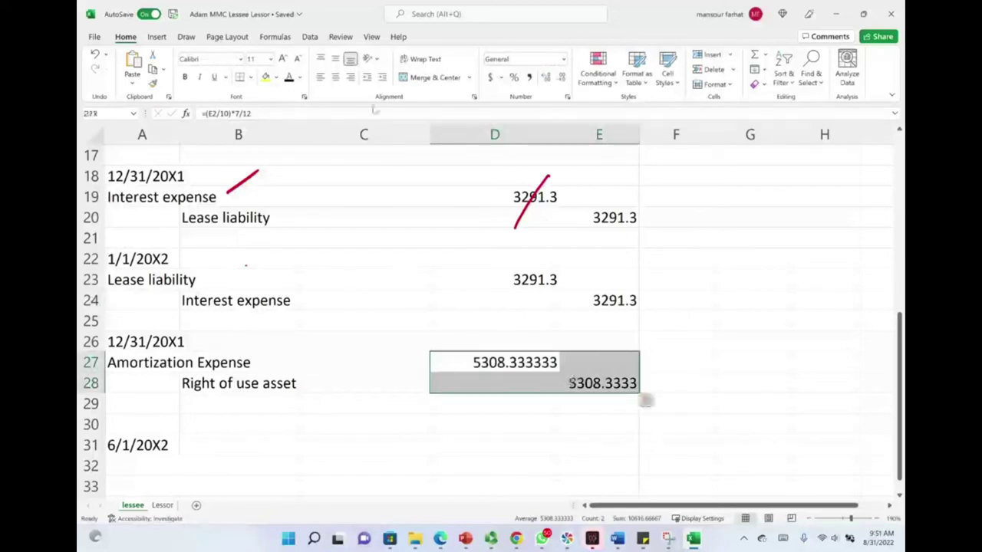
click(561, 79)
click(561, 79)
click(560, 79)
click(561, 79)
click(560, 79)
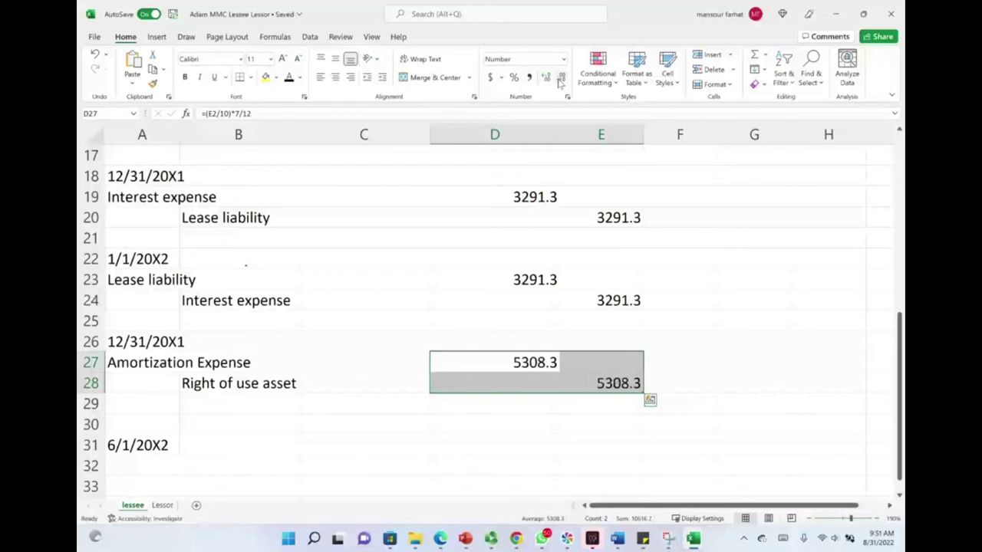
- Ink notes marking the five-year lease term and underlined ten-year useful life
mouse_move(692, 305)
mouse_down()
mouse_move(678, 342)
mouse_move(714, 299)
mouse_up()
mouse_move(670, 358)
mouse_down()
mouse_move(718, 334)
mouse_move(721, 346)
mouse_up()
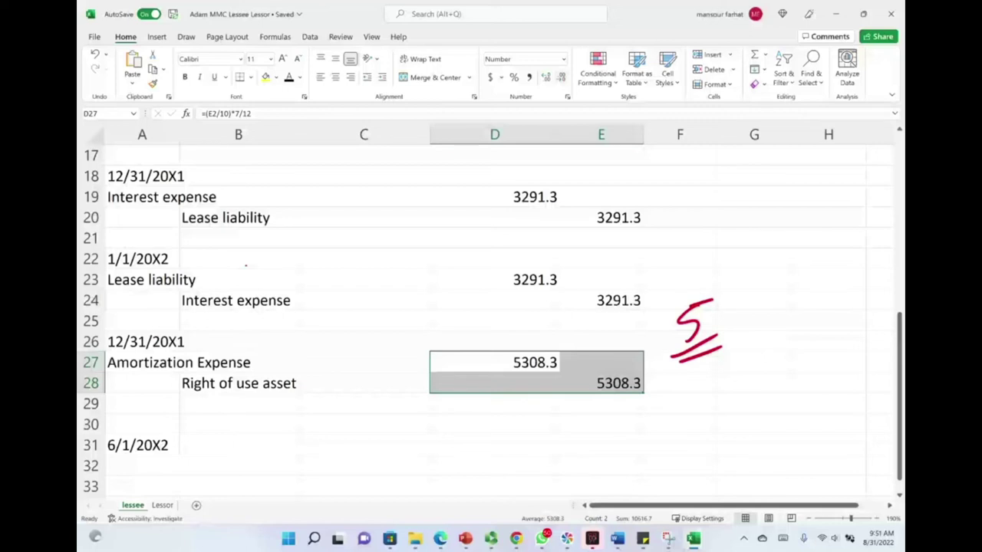
mouse_move(707, 328)
mouse_down()
mouse_move(759, 373)
mouse_move(821, 364)
mouse_move(847, 347)
mouse_up()
drag(771, 390, 866, 351)
drag(776, 400, 870, 355)
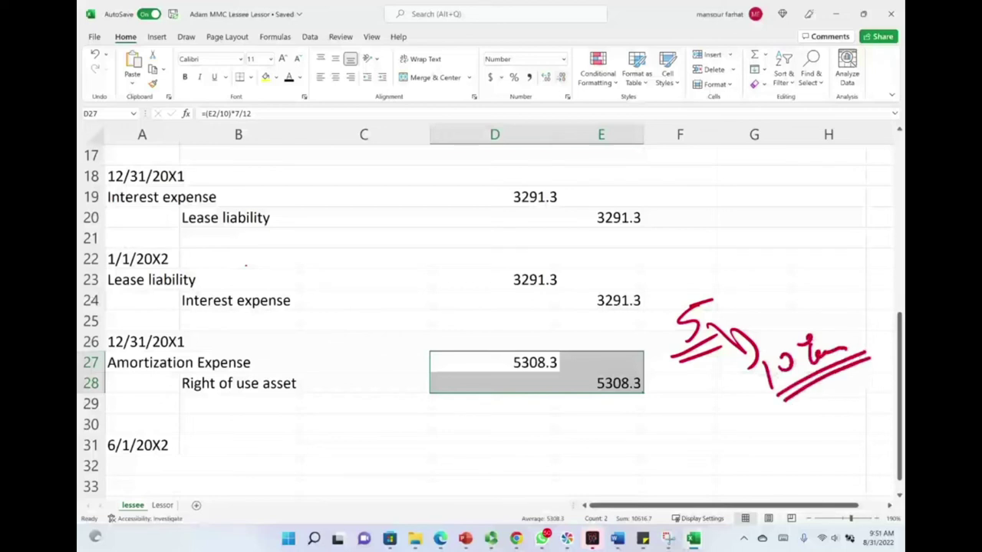
- Write 91,000 / 10 × beside the D27 formula and keep it unchanged
double_click(551, 364)
mouse_move(647, 413)
mouse_down()
mouse_move(637, 423)
mouse_move(651, 431)
mouse_move(721, 405)
mouse_up()
drag(628, 449, 726, 419)
mouse_move(666, 434)
mouse_down()
mouse_move(661, 471)
mouse_move(686, 435)
mouse_up()
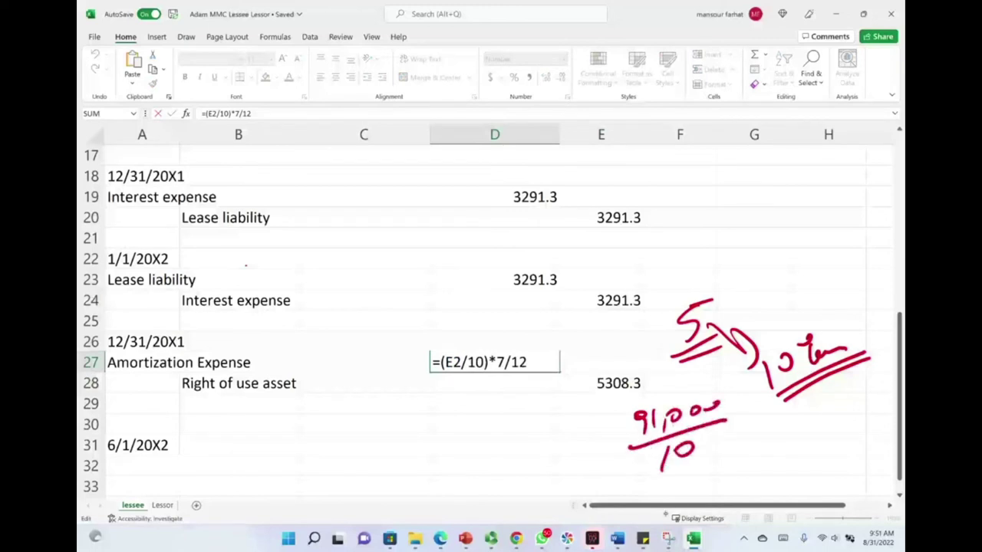
mouse_move(739, 408)
mouse_down()
mouse_move(752, 424)
mouse_move(741, 431)
mouse_up()
click(542, 362)
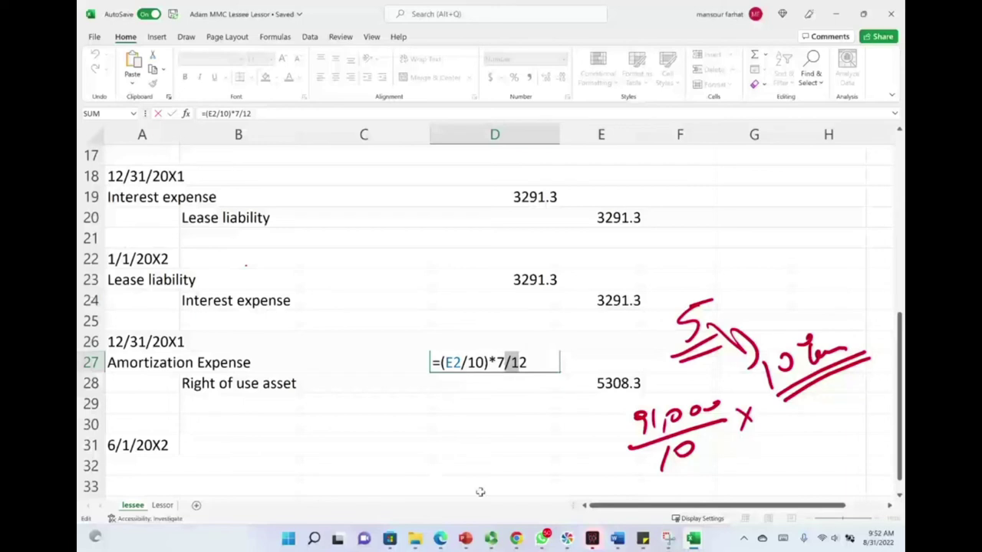
key(ctrl+Return)
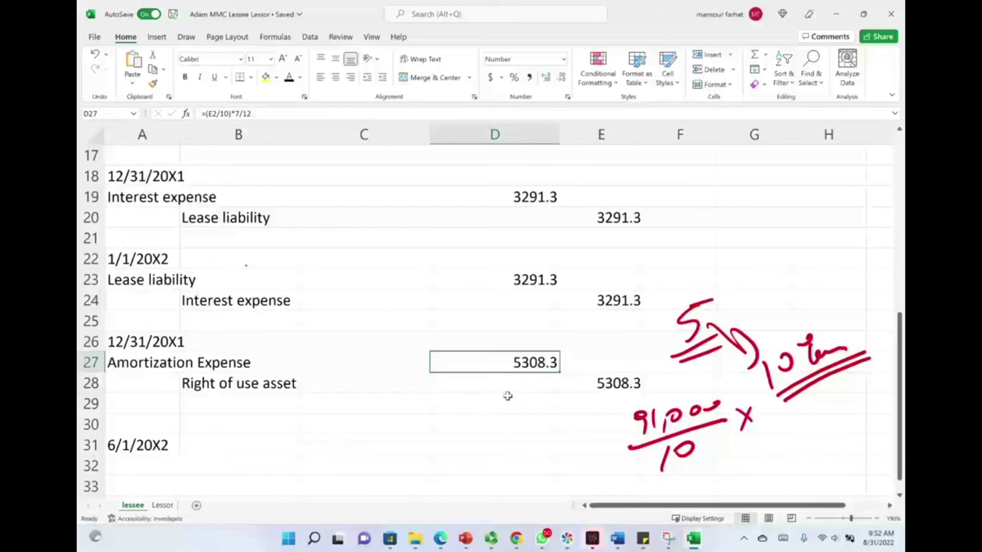
- Paste the 6/1/20X2 entry into A32:E34: Interest Expense 5642, Lease liability 14830, Cash 20,472
scroll(507, 395, down, 2)
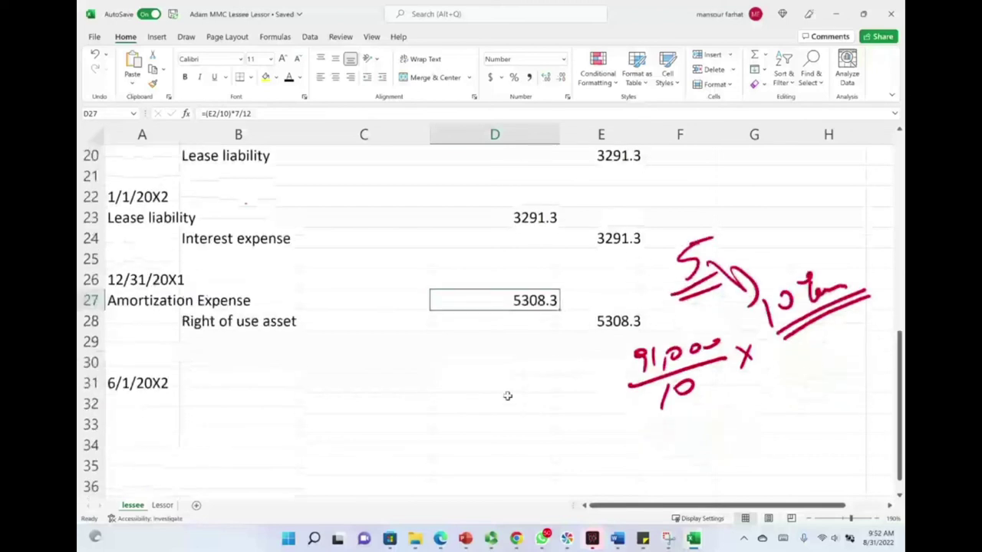
drag(136, 340, 590, 385)
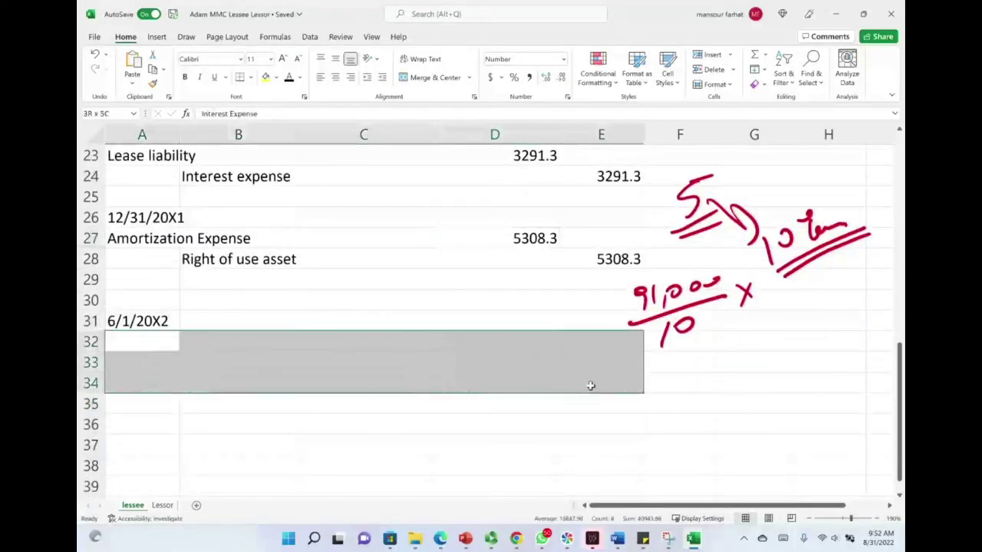
text(Interest Expense			5642	 Lease liability			14830	 	Cash			20,472)
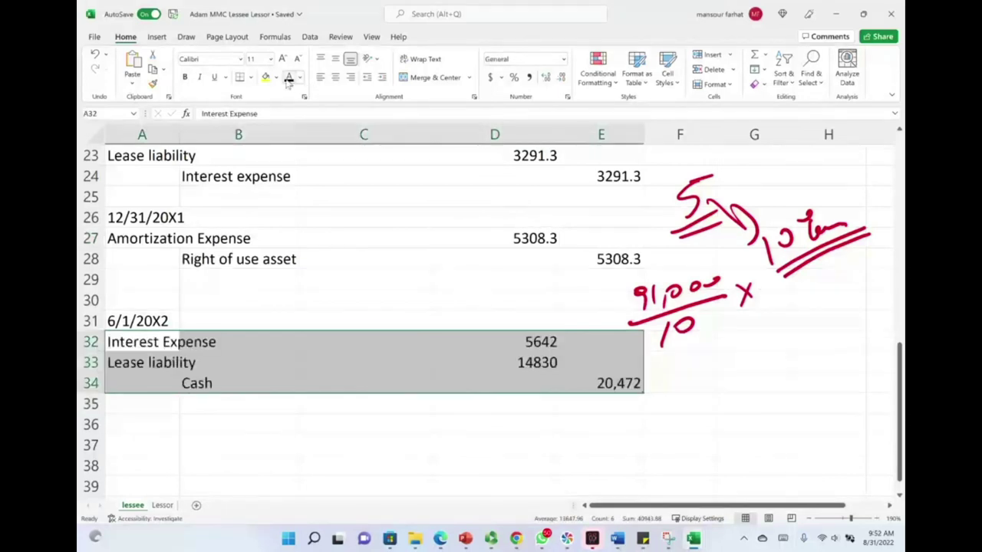
click(469, 446)
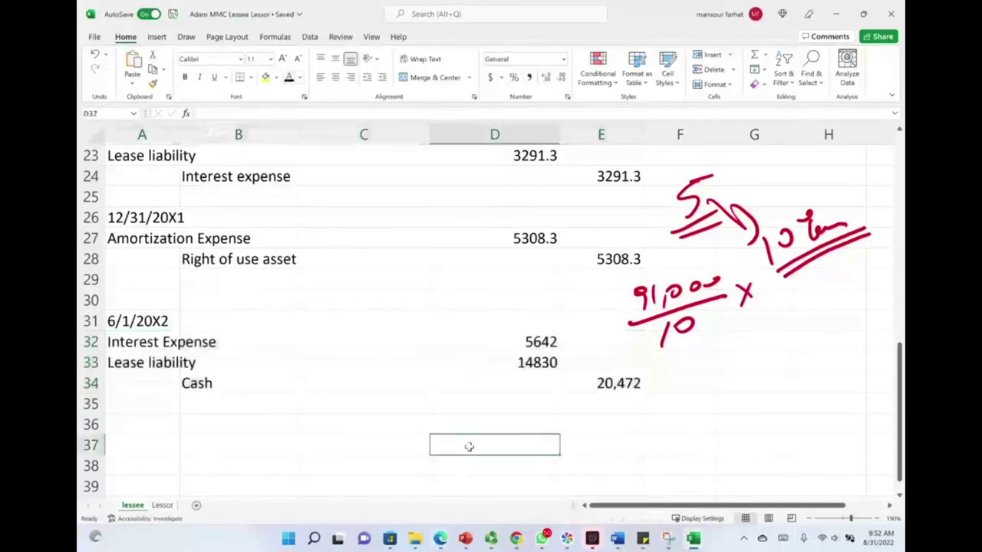
- Circle the 20,472, 5642 and 14830 amounts, then erase all ink annotations
mouse_move(626, 365)
mouse_down()
mouse_move(658, 393)
mouse_move(627, 366)
mouse_up()
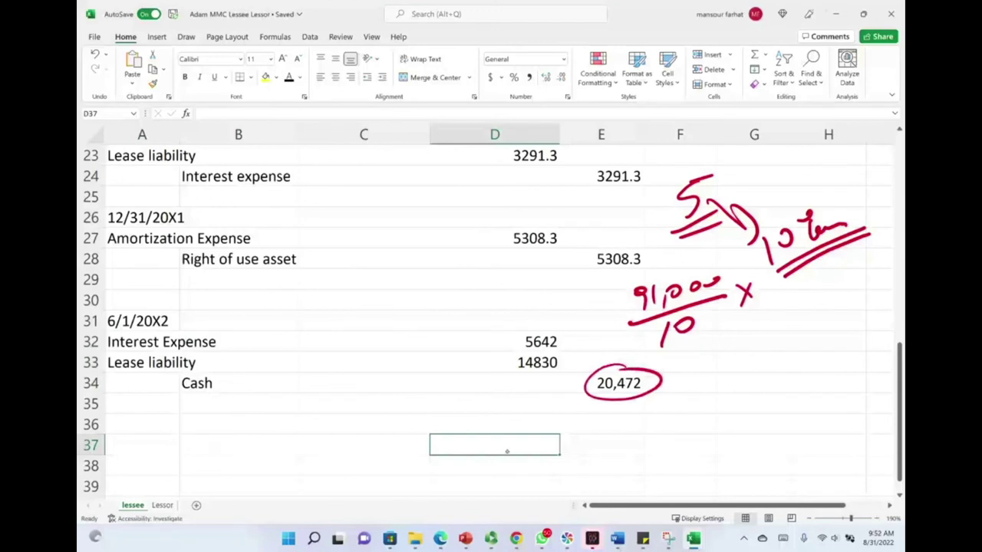
mouse_move(544, 329)
mouse_down()
mouse_move(543, 352)
mouse_move(546, 330)
mouse_up()
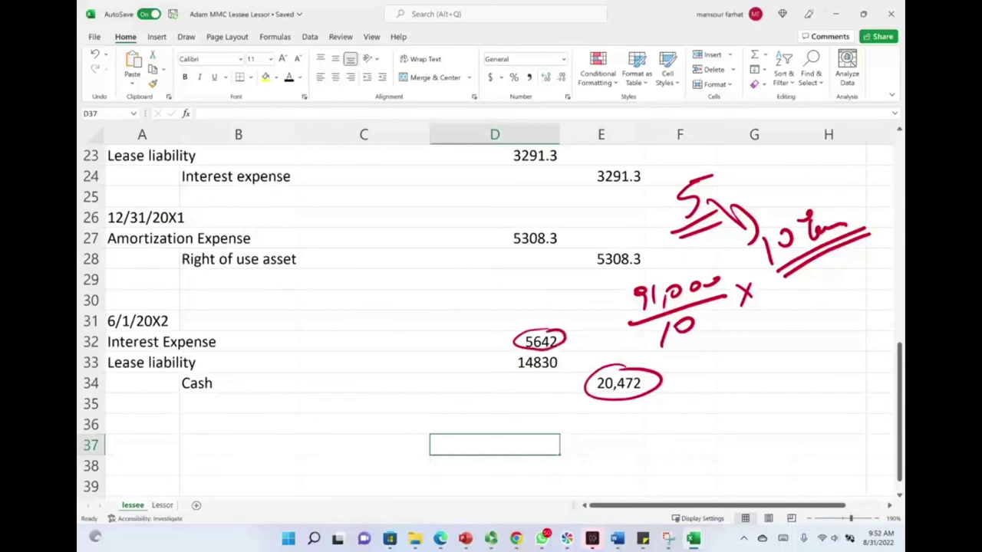
drag(474, 362, 503, 362)
mouse_move(641, 371)
mouse_down()
mouse_move(574, 322)
mouse_move(694, 285)
mouse_move(690, 230)
mouse_move(667, 215)
mouse_move(754, 267)
mouse_move(745, 296)
mouse_up()
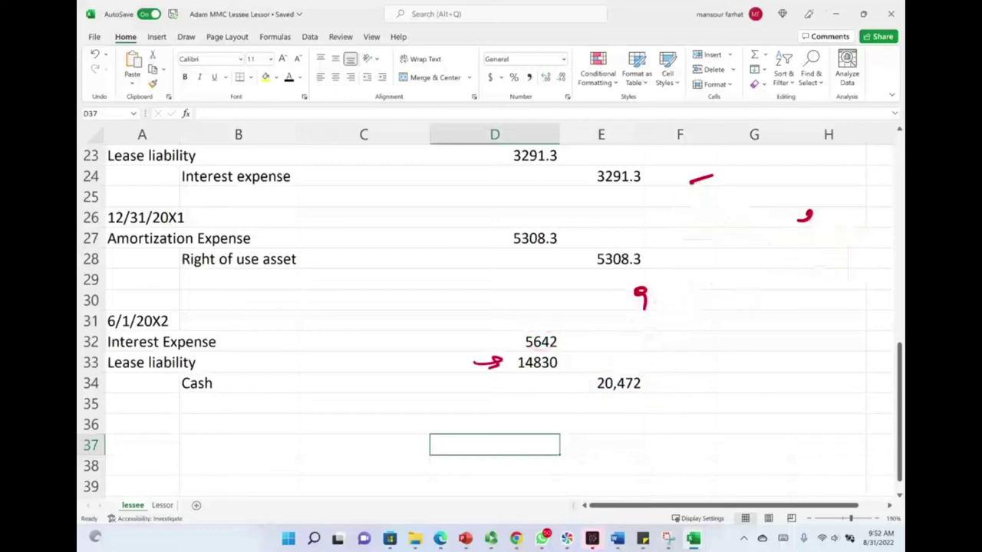
scroll(490, 430, up, 3)
scroll(502, 397, up, 5)
mouse_move(502, 397)
mouse_down()
mouse_move(490, 403)
mouse_move(368, 259)
mouse_move(406, 322)
mouse_up()
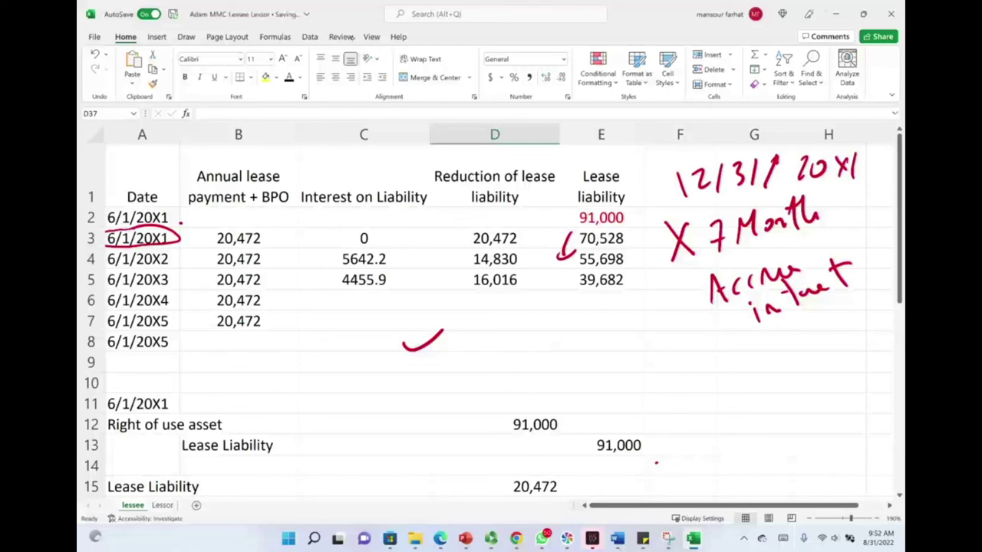
- Circle the 6/1/20X2 row and change the date note to 20X2 with an arrow to Accrue interest
click(309, 36)
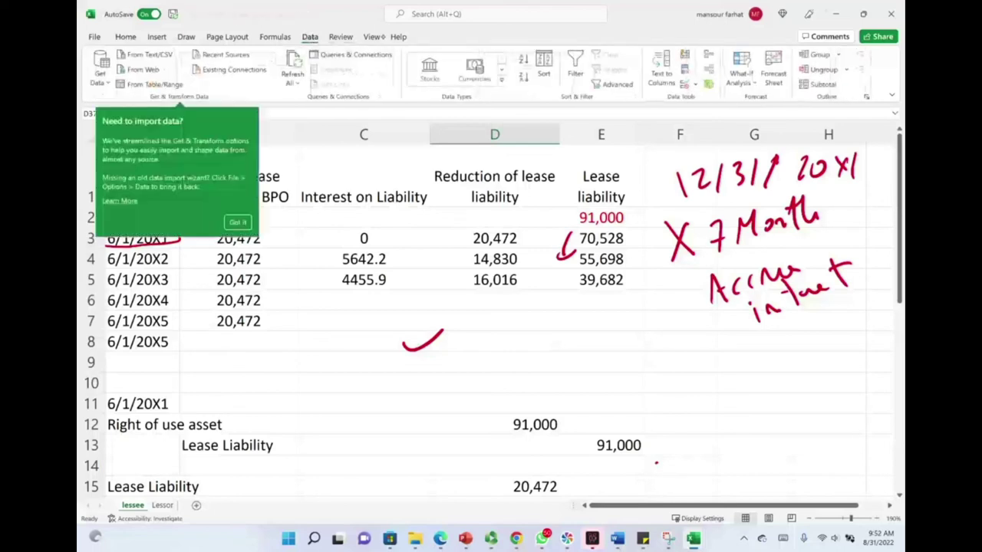
click(371, 36)
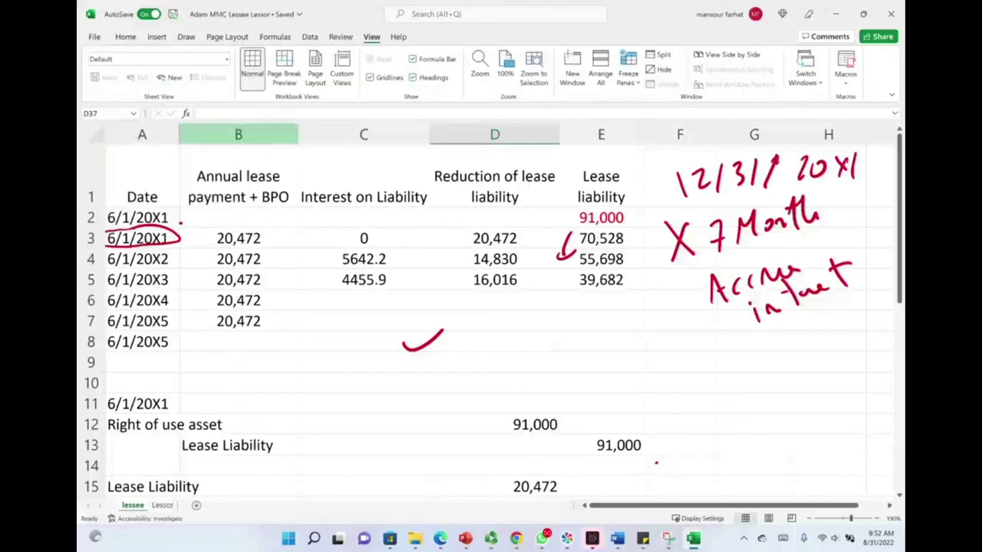
mouse_move(211, 252)
mouse_down()
mouse_move(318, 270)
mouse_move(477, 270)
mouse_move(498, 243)
mouse_move(206, 256)
mouse_up()
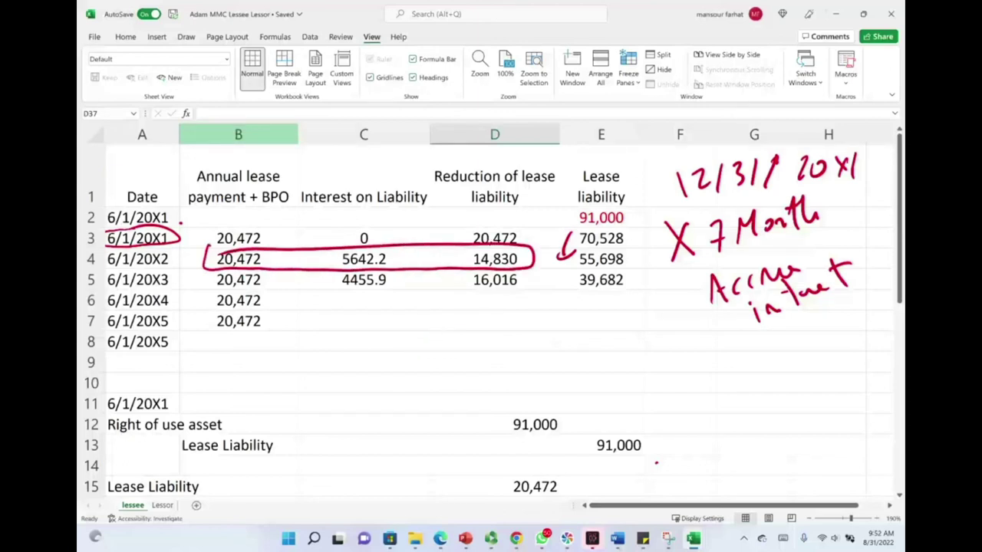
click(852, 165)
drag(864, 156, 892, 183)
mouse_move(638, 307)
mouse_down()
mouse_move(678, 282)
mouse_move(670, 300)
mouse_up()
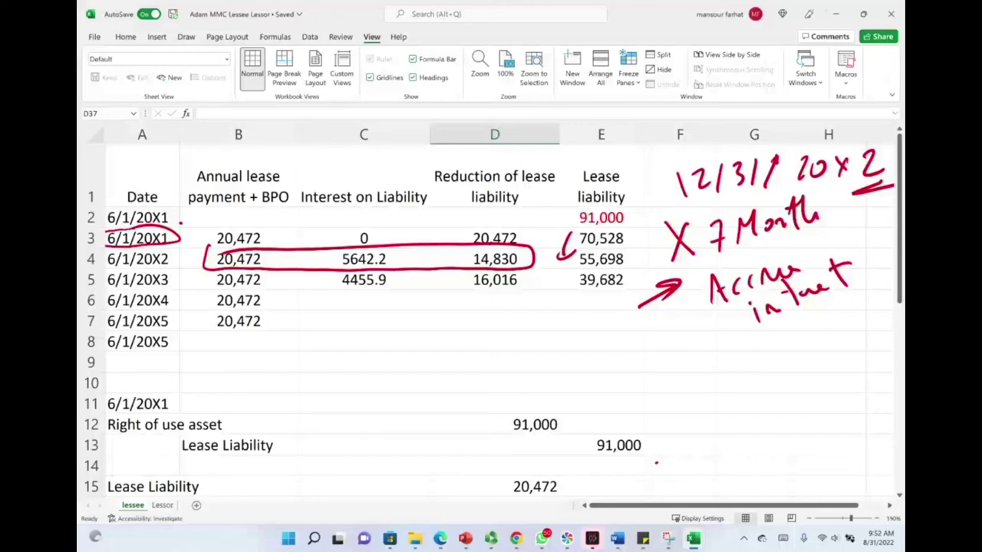
- Write a double-underlined '5 Month' note below the journal entries
scroll(329, 407, down, 6)
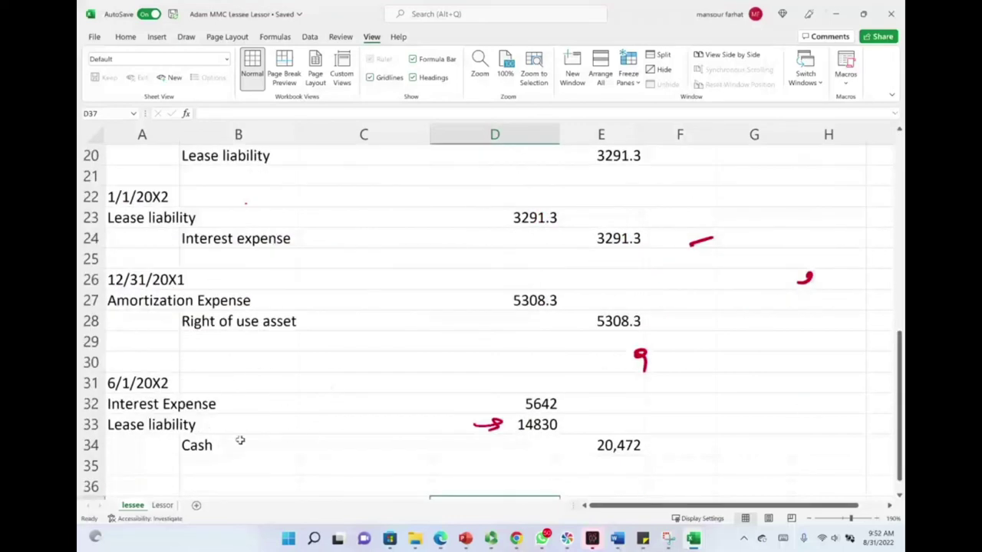
scroll(246, 434, down, 1)
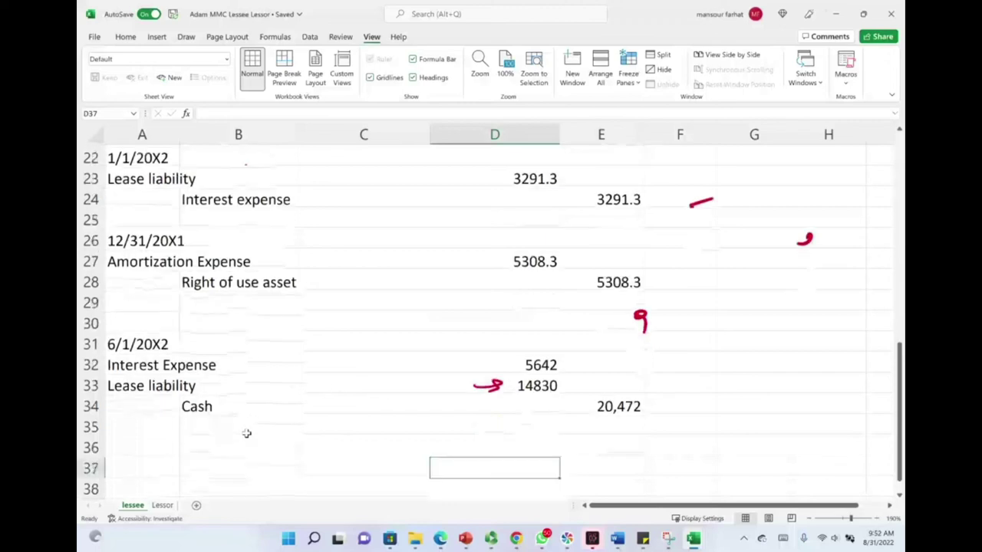
mouse_move(265, 420)
mouse_down()
mouse_move(253, 435)
mouse_move(290, 441)
mouse_move(365, 414)
mouse_up()
drag(256, 454, 374, 435)
drag(274, 471, 384, 437)
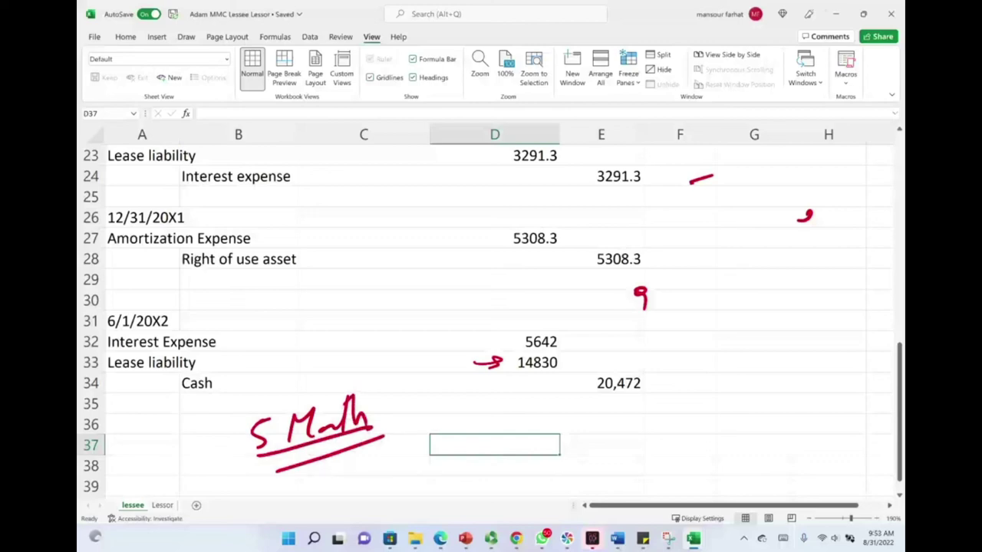
scroll(253, 423, up, 8)
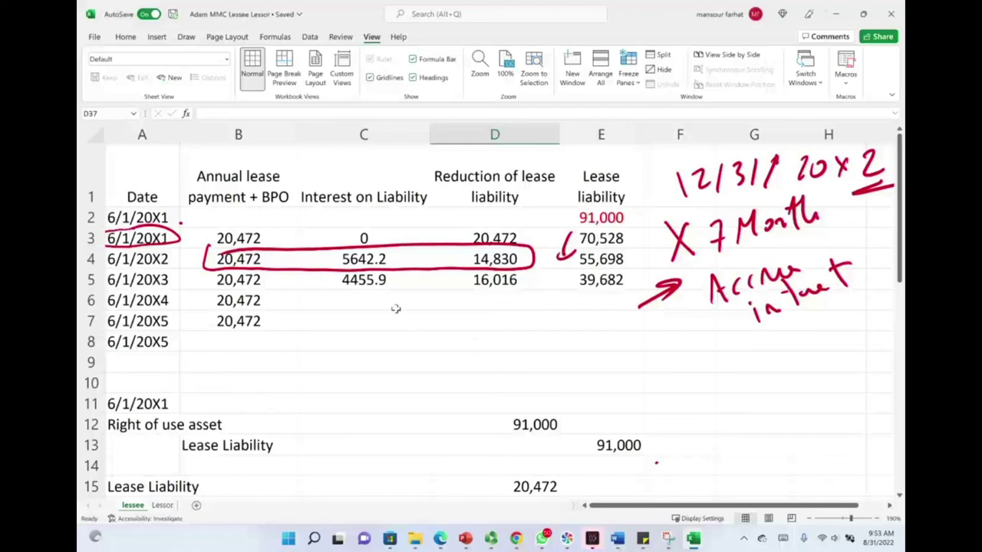
drag(336, 300, 583, 296)
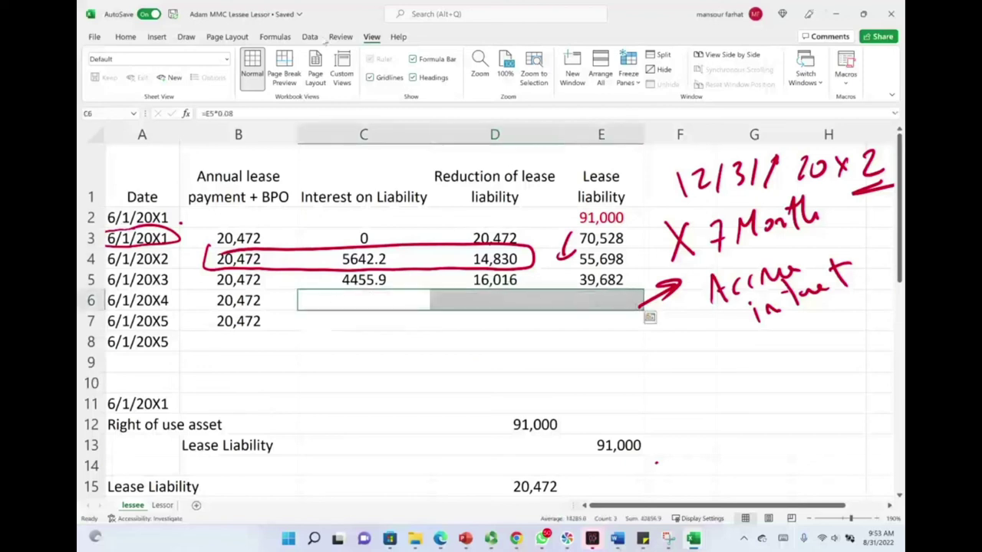
- Fill row 6 down: interest 3174.6, liability falling to 22,385
click(126, 37)
key(ctrl+d)
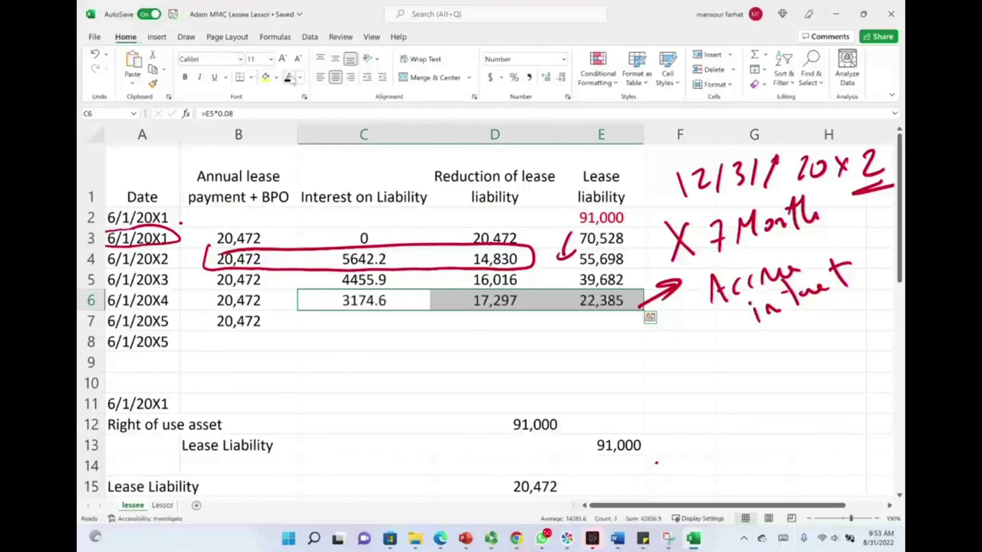
mouse_move(371, 288)
mouse_down()
mouse_move(393, 295)
mouse_move(376, 291)
mouse_up()
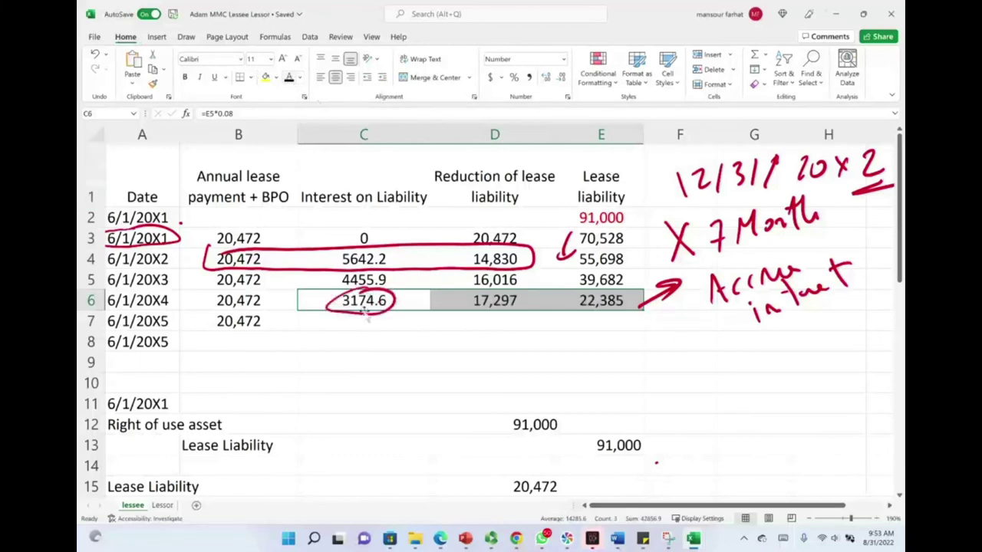
click(368, 293)
click(474, 307)
double_click(475, 307)
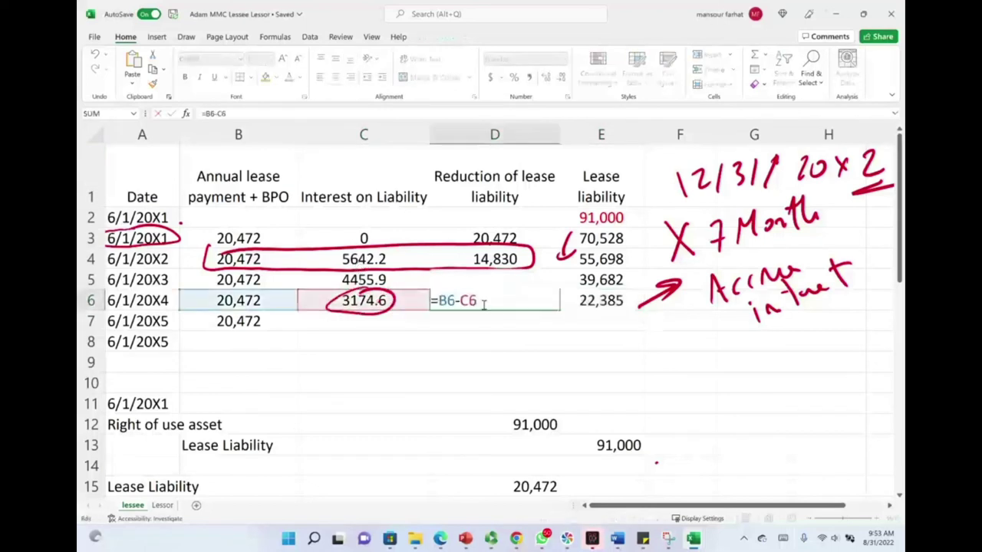
key(Escape)
double_click(623, 299)
key(Escape)
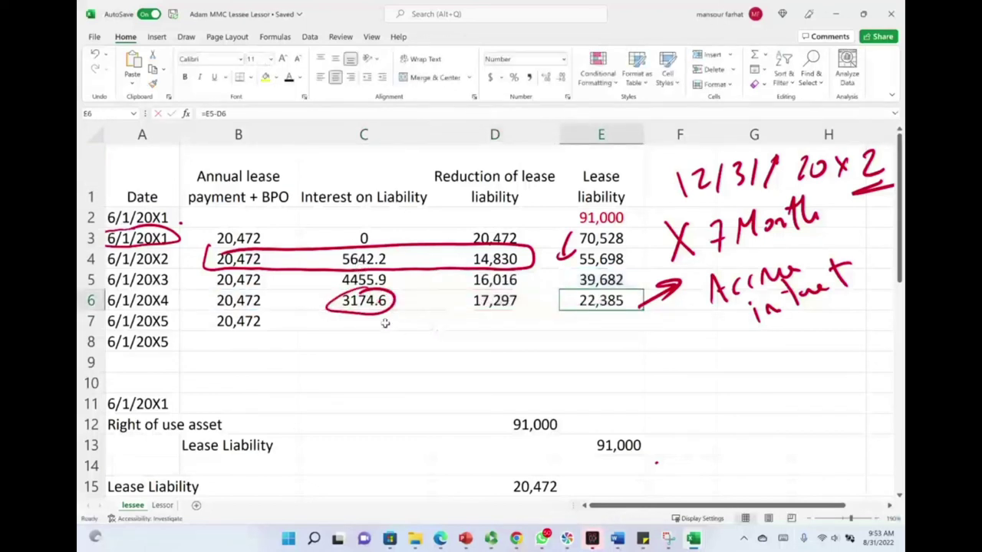
- Complete row 7 with interest 1790.8, reduction 18,681 and a 3,704 balance
click(384, 322)
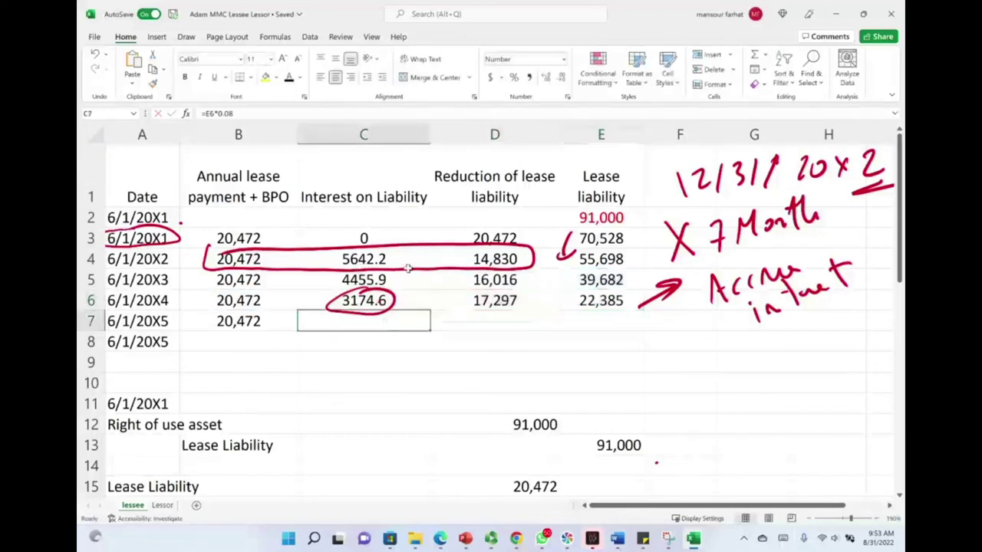
click(476, 328)
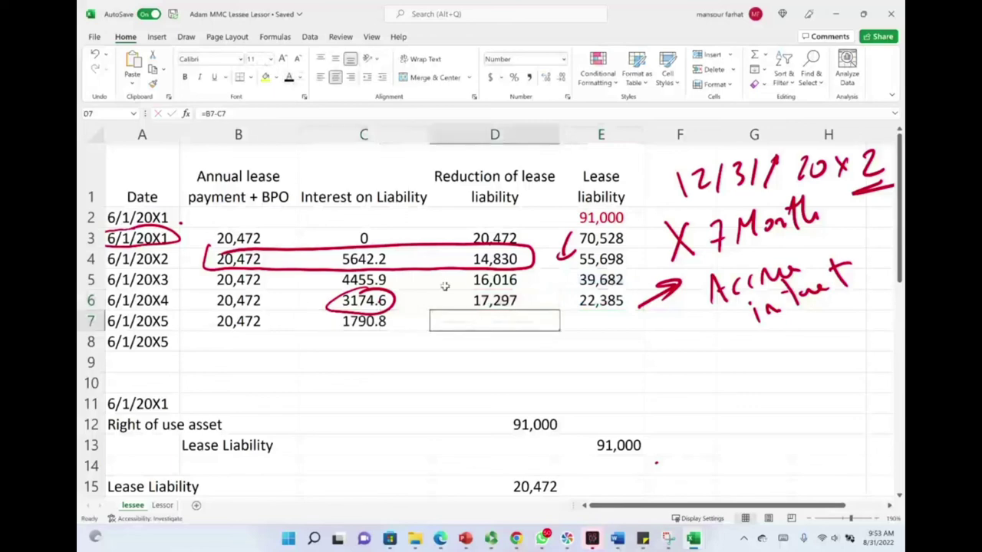
click(572, 321)
key(ctrl+d)
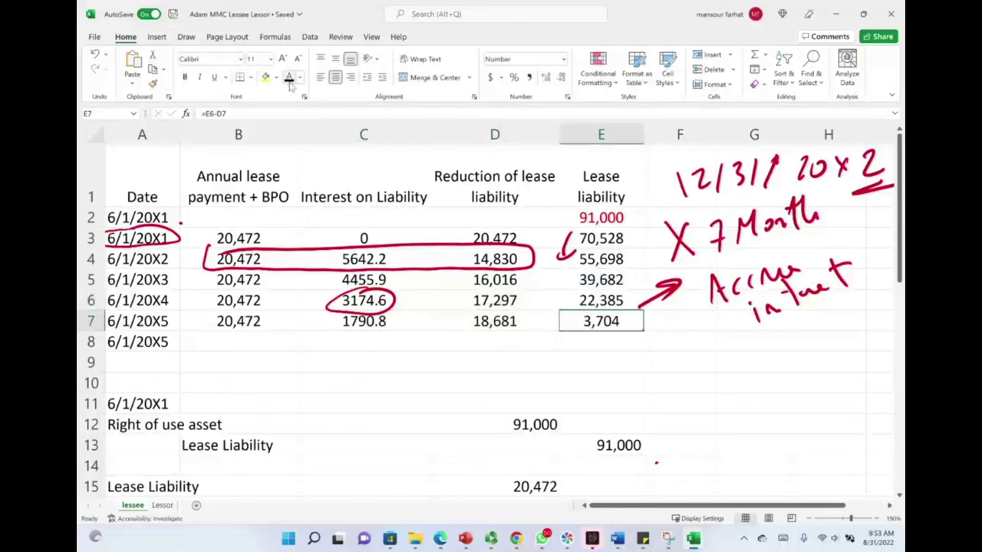
- Ink arrows down the interest and liability columns and dashes beside each reduction
drag(328, 337, 400, 246)
mouse_move(329, 250)
mouse_down()
mouse_move(320, 320)
mouse_move(342, 305)
mouse_up()
drag(568, 227, 566, 313)
drag(556, 302, 576, 301)
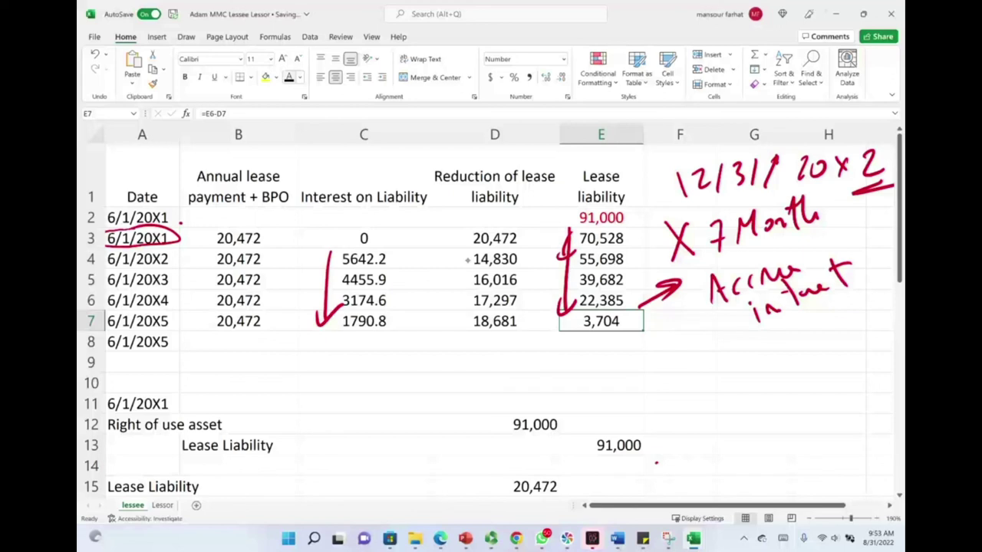
mouse_move(455, 261)
mouse_down()
mouse_move(469, 260)
mouse_move(469, 324)
mouse_up()
- Enter the final 4000 payment in B8 and reveal 296.3, 3,704 and 0 in C8:E8
click(235, 343)
text(4000)
click(339, 338)
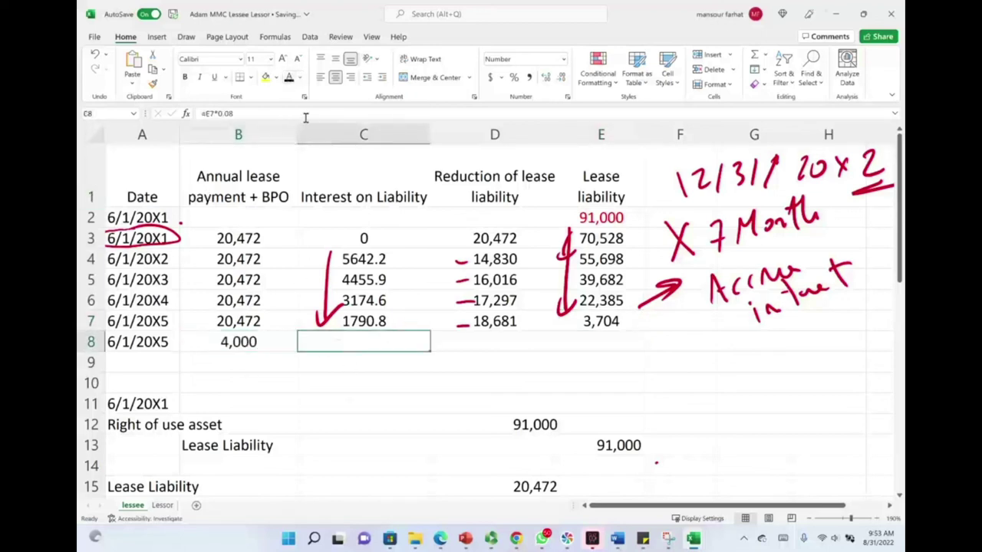
click(289, 79)
click(493, 337)
click(289, 79)
click(586, 346)
click(290, 81)
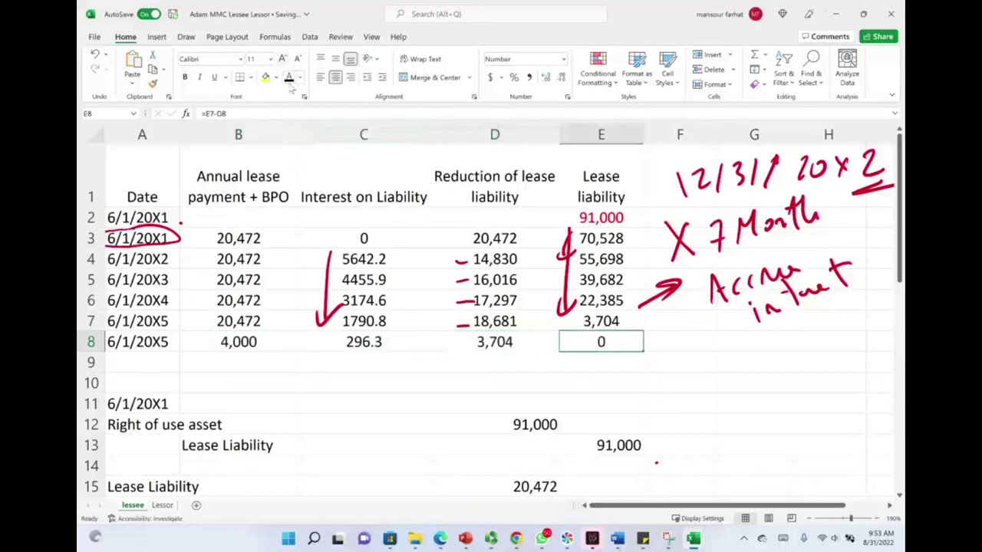
- Circle the 0 ending balance and the 4,000 payment, and draw an arrow from 4,000 to 91,000
drag(603, 328, 625, 330)
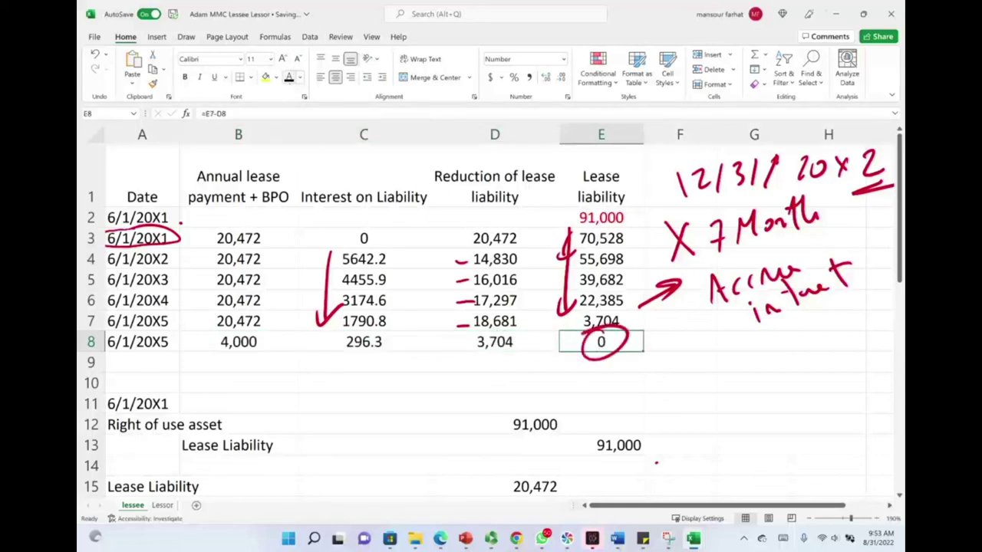
mouse_move(245, 329)
mouse_down()
mouse_move(224, 330)
mouse_move(253, 328)
mouse_up()
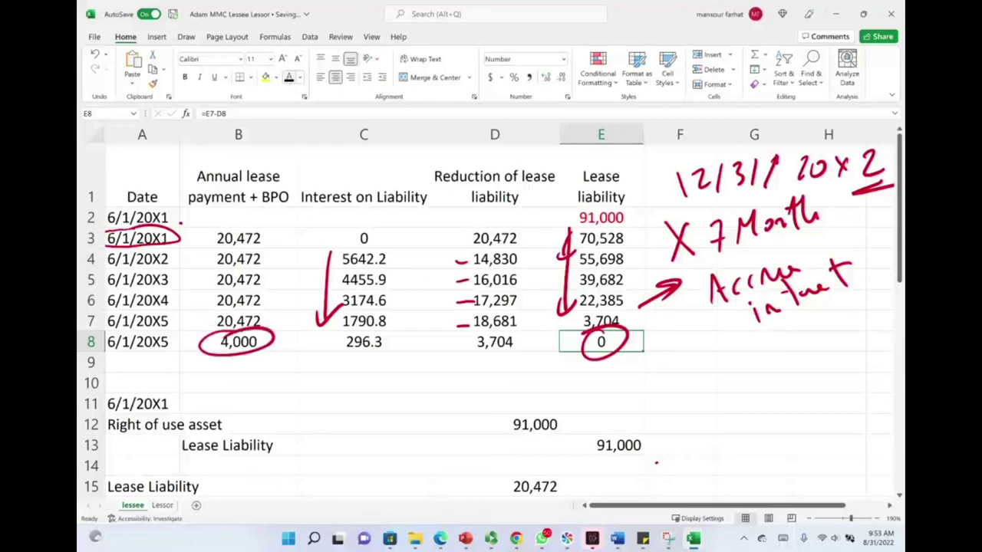
mouse_move(278, 346)
mouse_down()
mouse_move(280, 321)
mouse_move(410, 230)
mouse_move(560, 207)
mouse_up()
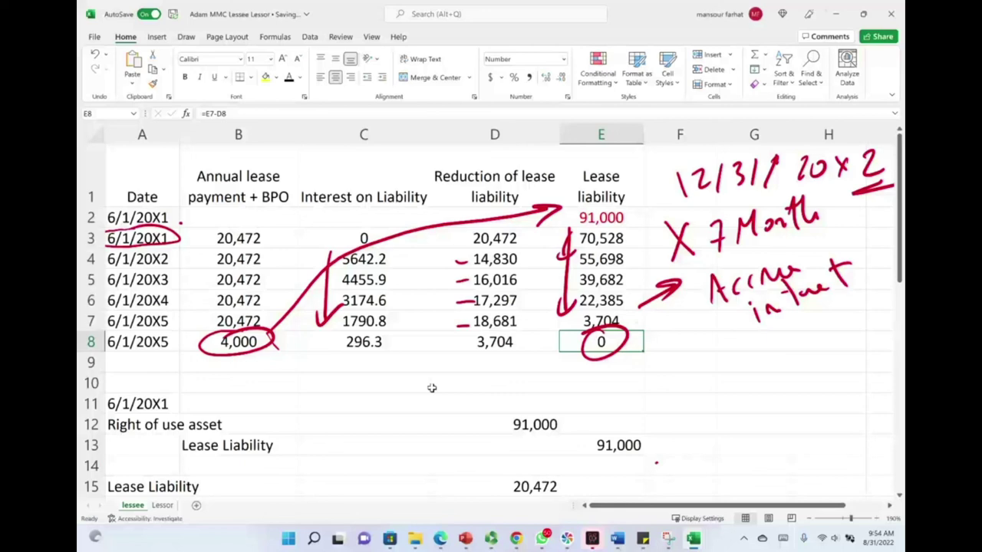
- Bracket both edges of the schedule and handwrite an underlined 'Lessee' with an arrow beneath it
mouse_move(624, 167)
mouse_down()
mouse_move(650, 209)
mouse_move(604, 380)
mouse_up()
mouse_move(121, 166)
mouse_down()
mouse_move(107, 346)
mouse_move(115, 376)
mouse_up()
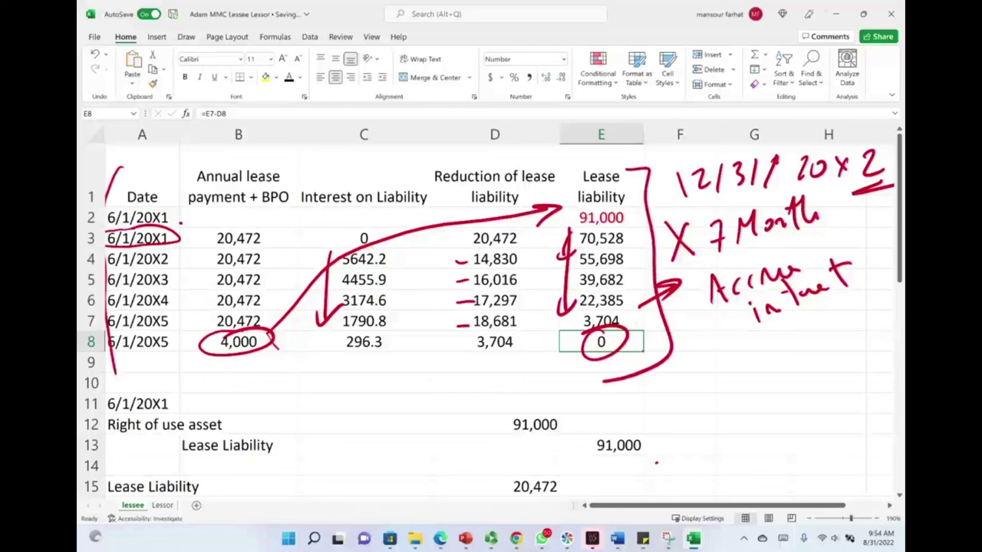
mouse_move(342, 391)
mouse_down()
mouse_move(356, 413)
mouse_move(416, 392)
mouse_up()
drag(360, 431, 437, 399)
drag(367, 439, 512, 394)
drag(494, 387, 499, 410)
- Write and underline 'lessor' after the arrow, then glance at the Lessor sheet and return
drag(542, 376, 550, 405)
drag(559, 393, 618, 394)
drag(618, 399, 644, 391)
drag(541, 417, 653, 401)
drag(550, 429, 655, 413)
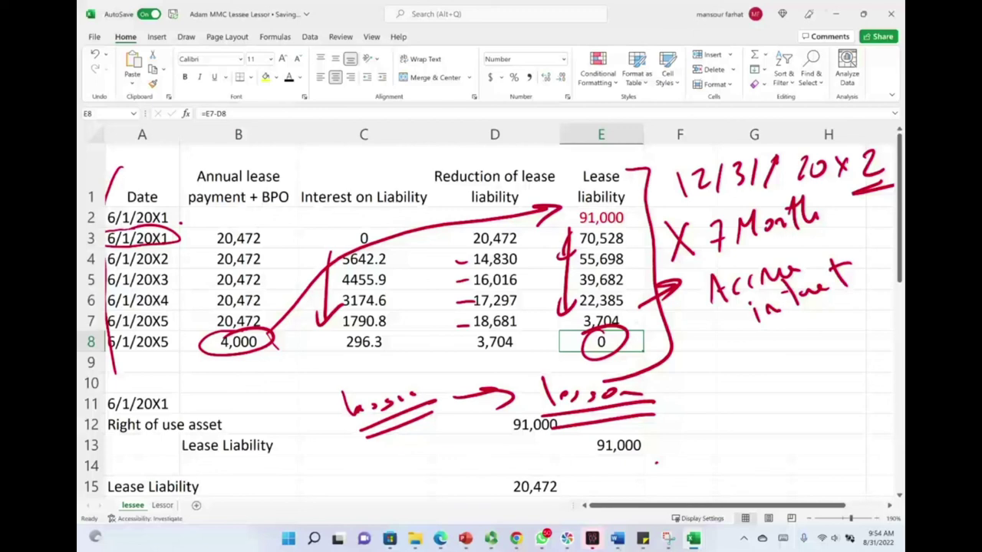
click(162, 504)
click(132, 505)
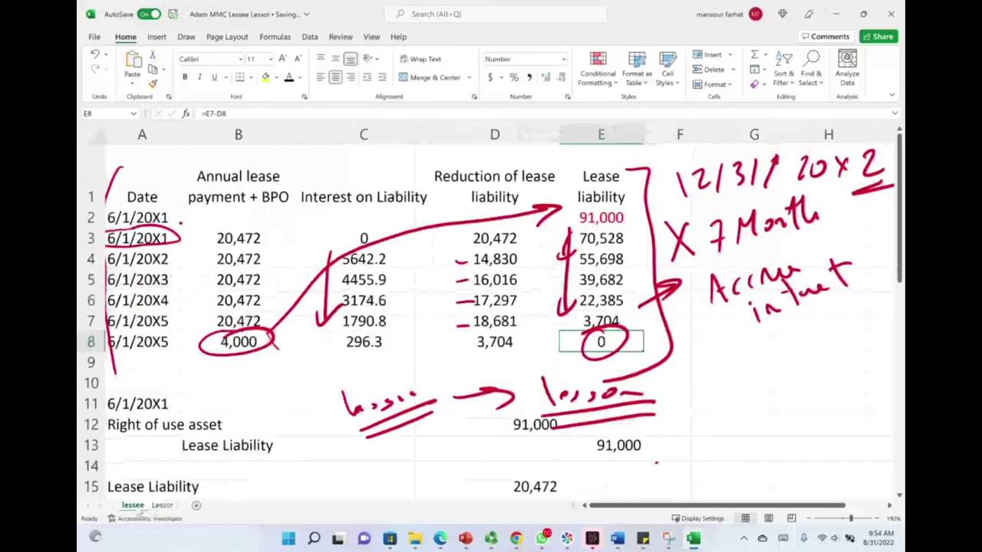